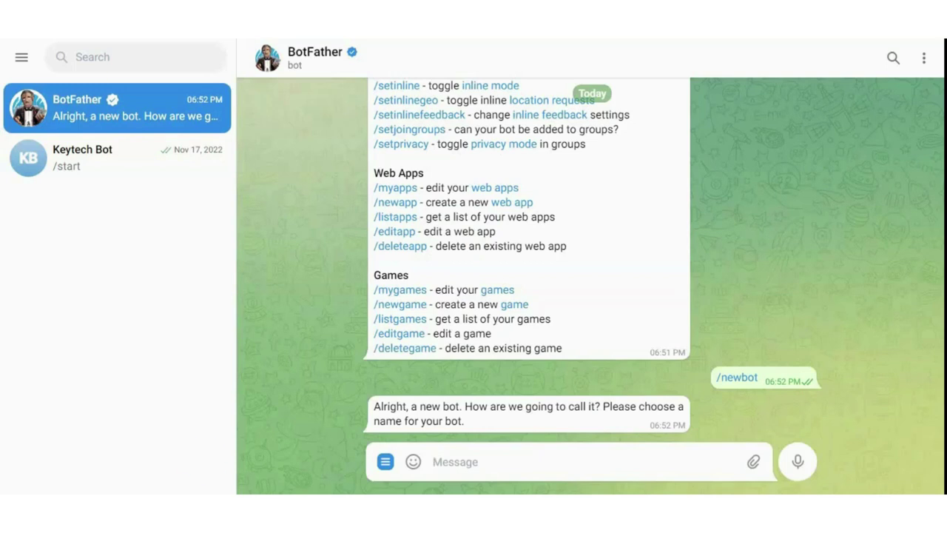
Name the new Telegram bot Suitecrm and register it with the username Suitecrmdemo_bot
click(478, 463)
text(Siu)
key(BackSpace)
key(BackSpace)
key(BackSpace)
text(Suitecrm)
click(797, 462)
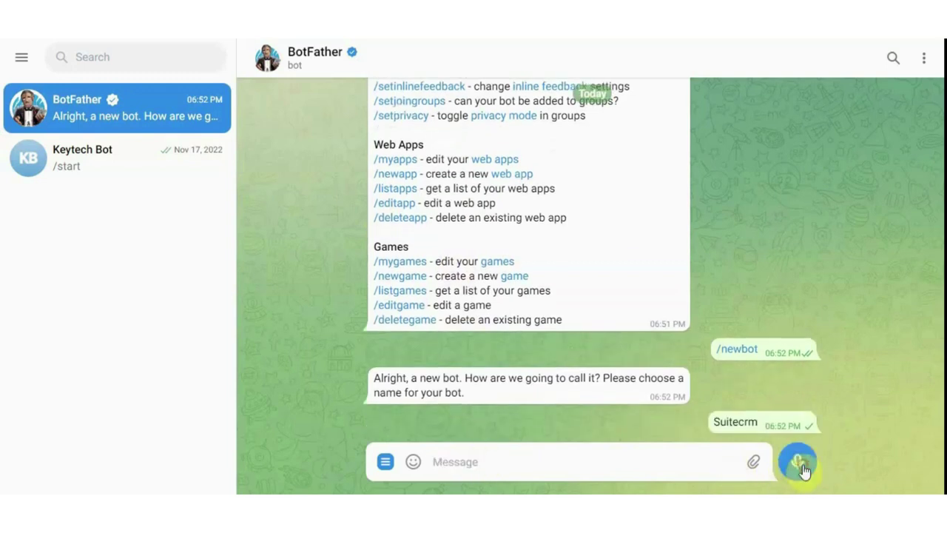
text(Suitecrmdemo_bot)
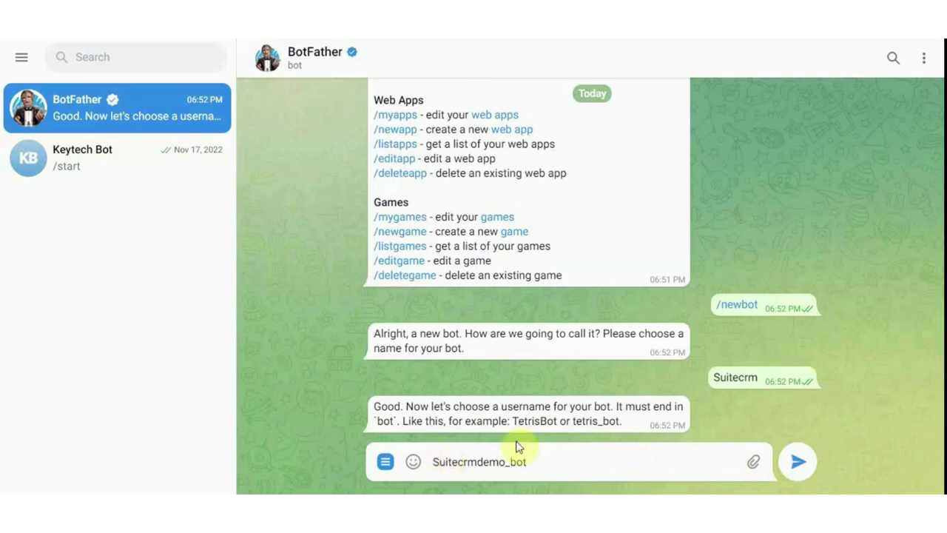
click(797, 463)
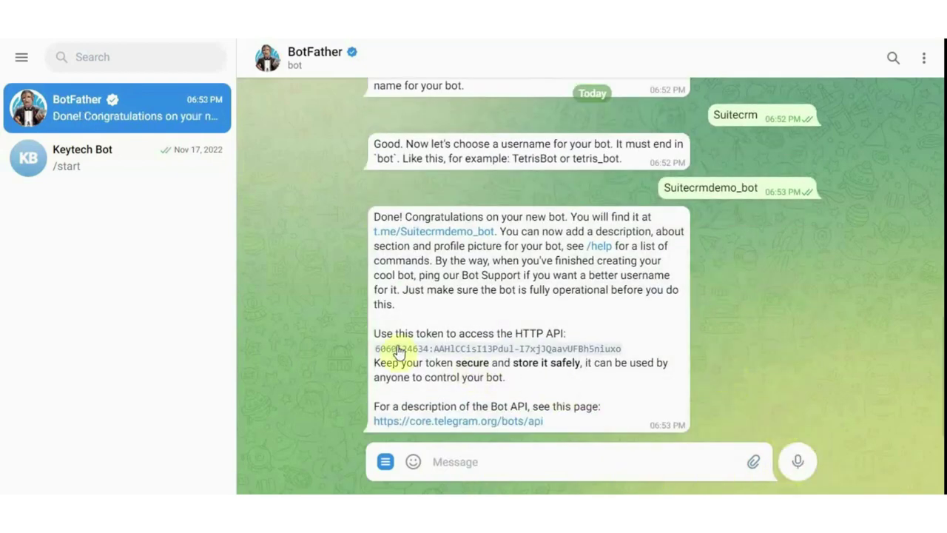
Copy the bot's API token from the BotFather message and paste it as the Bot Access Token in SuiteCRM's API configuration
click(574, 352)
click(531, 280)
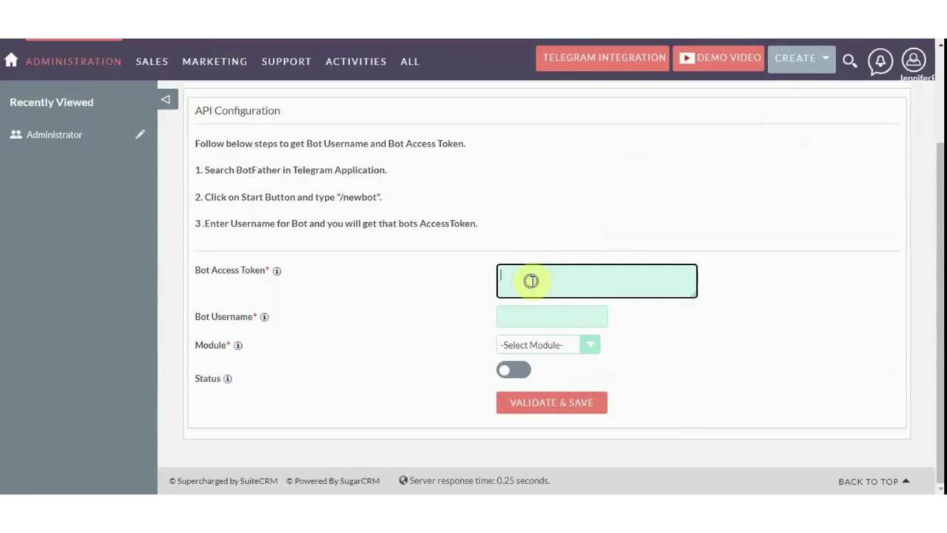
right_click(543, 283)
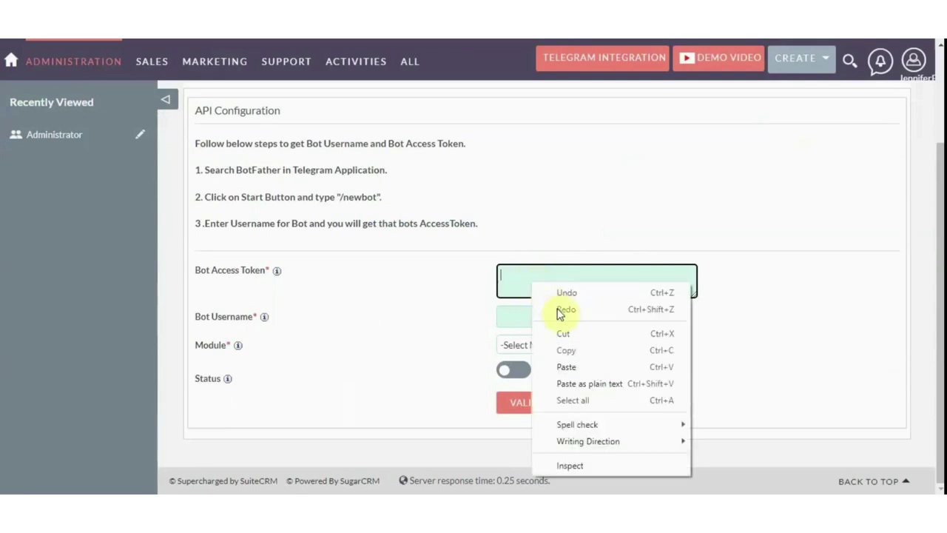
click(574, 366)
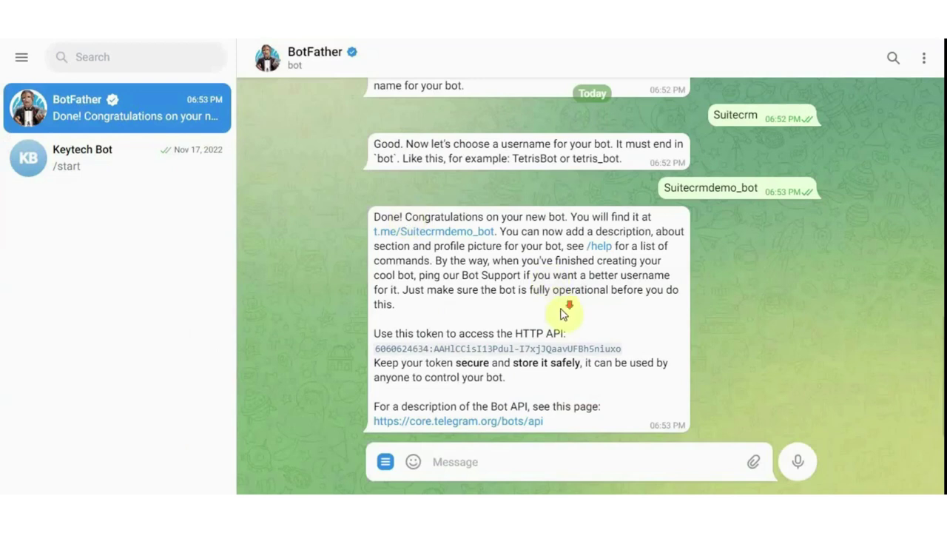
Complete the API configuration with bot username Suitecrmdemo_bot, module Contacts and status enabled, and validate and save it
mouse_move(756, 197)
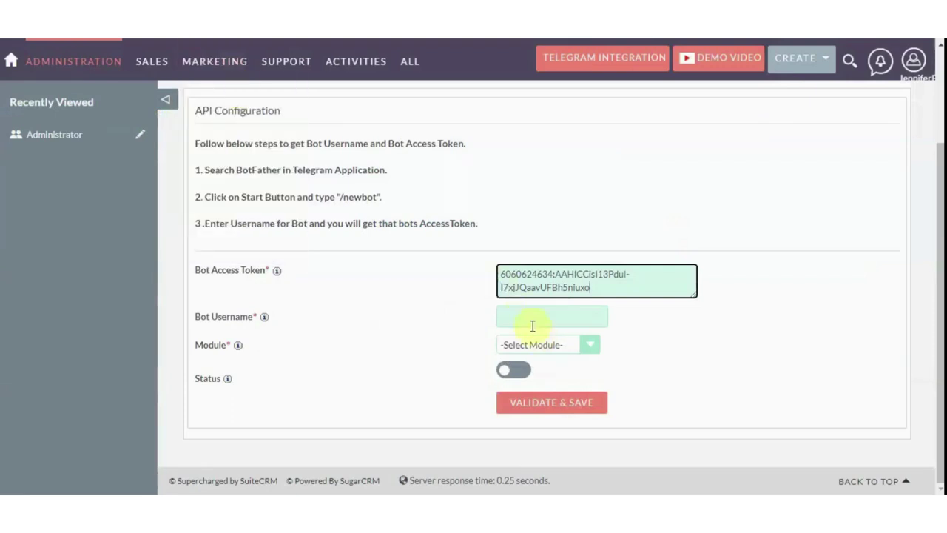
click(524, 318)
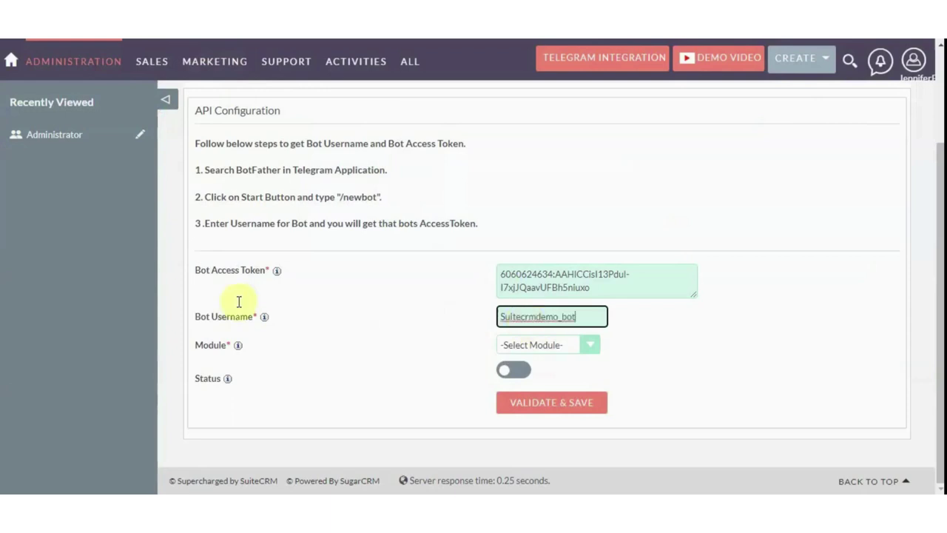
click(590, 345)
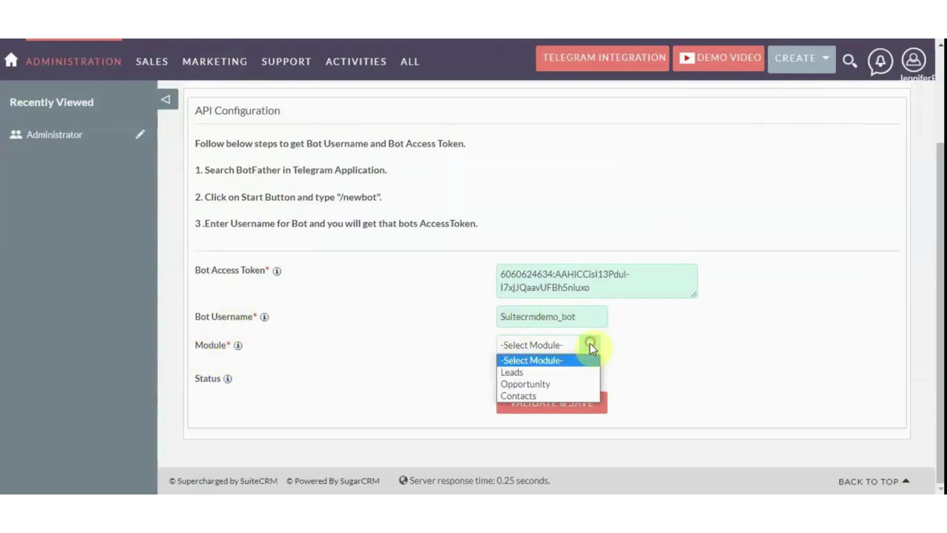
click(552, 394)
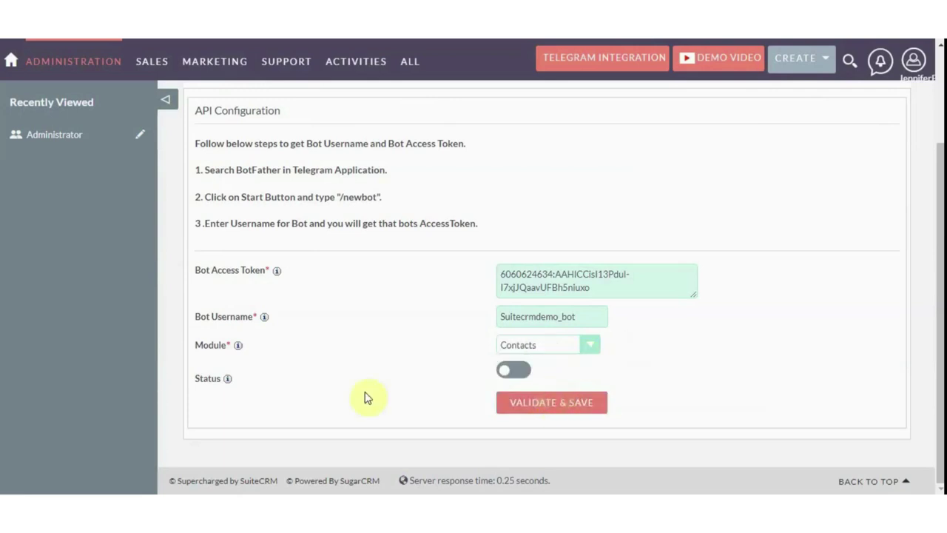
click(519, 371)
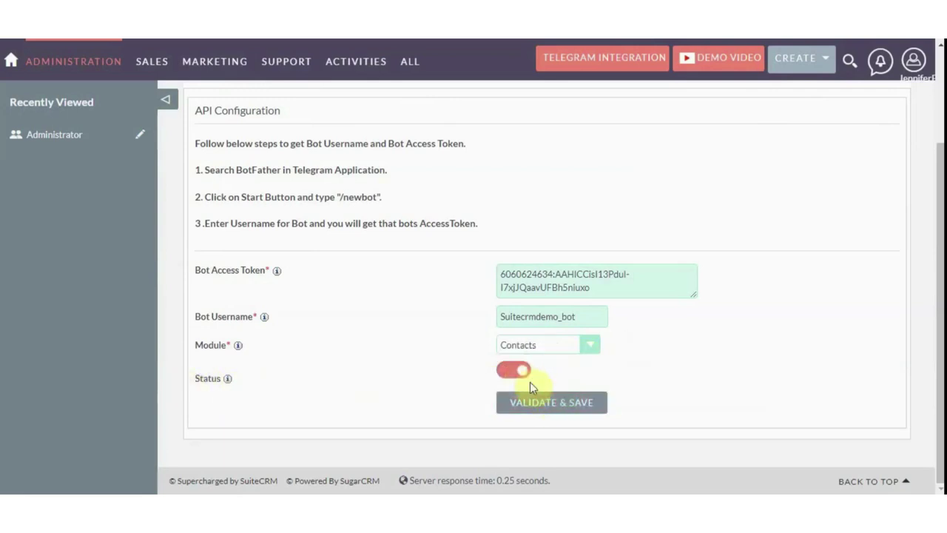
click(535, 406)
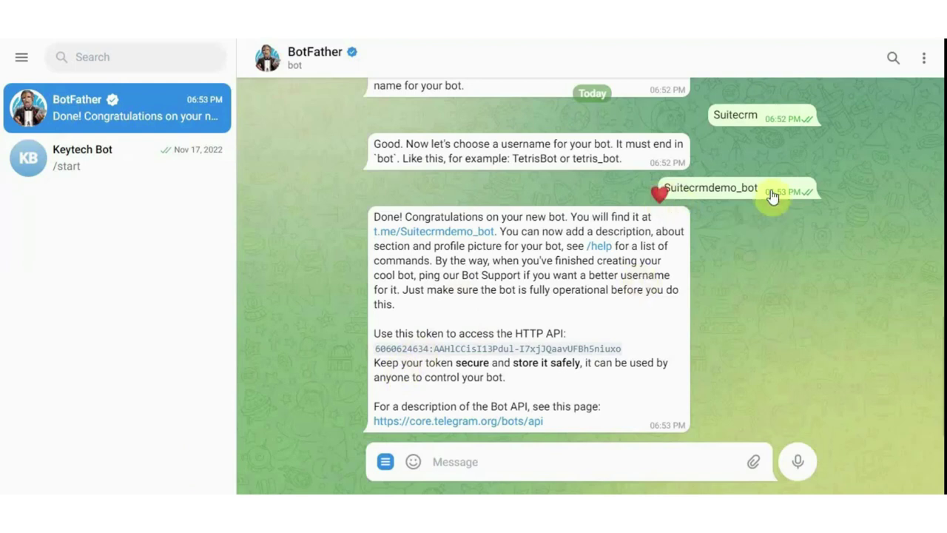
Search Telegram for Suitecrmdemo_bot and open the Suitecrm bot's chat
click(128, 51)
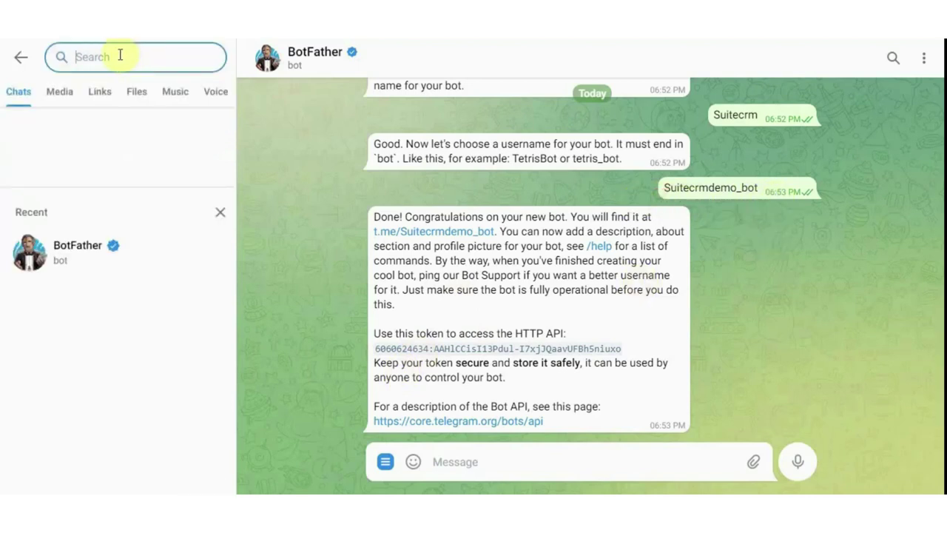
text(S)
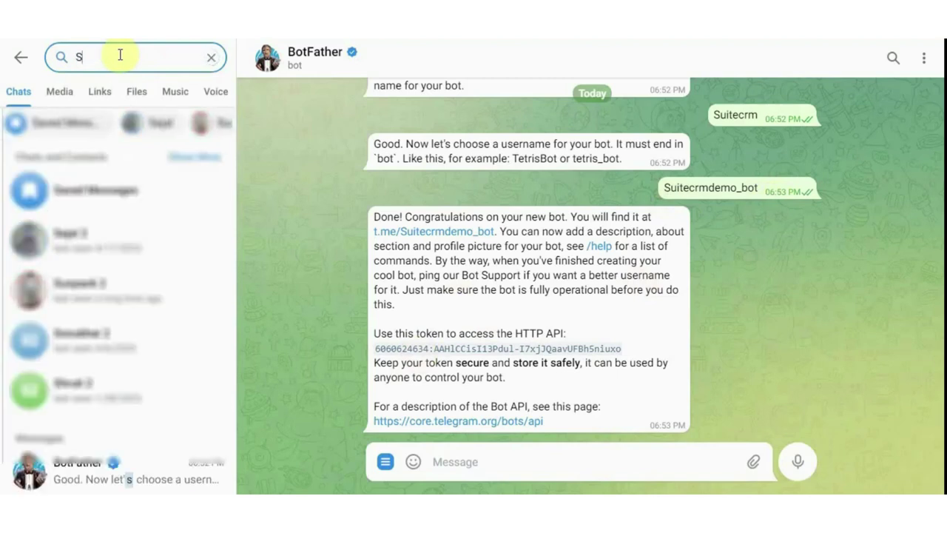
text(uitecrm)
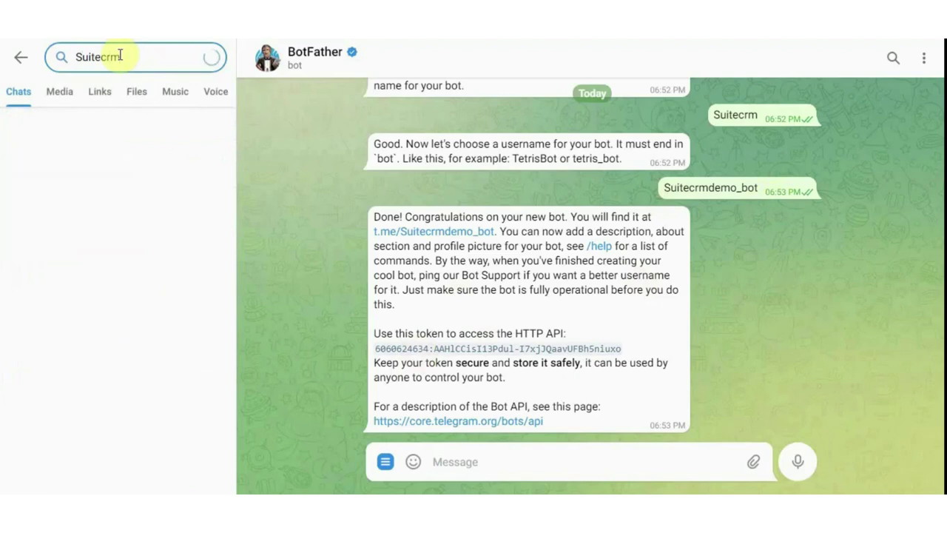
text(demo)
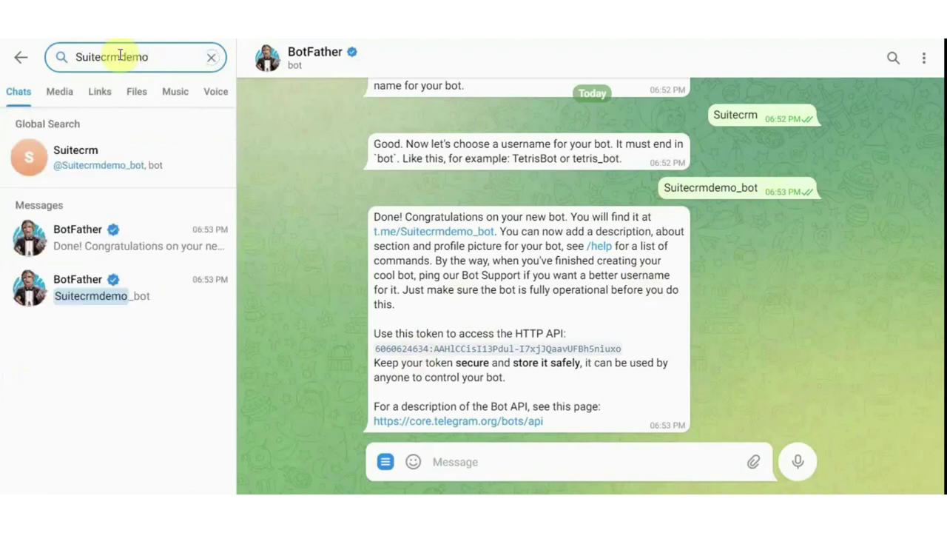
text(_bot)
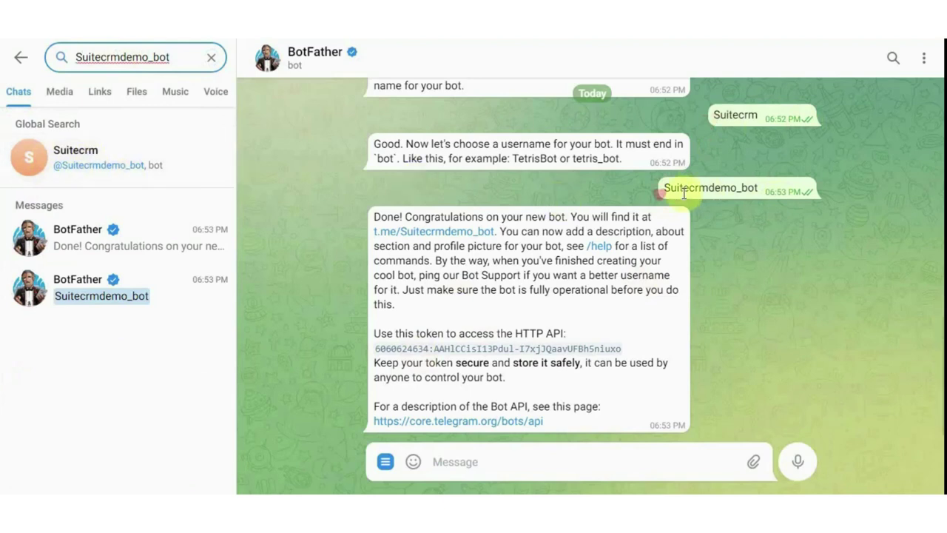
click(91, 156)
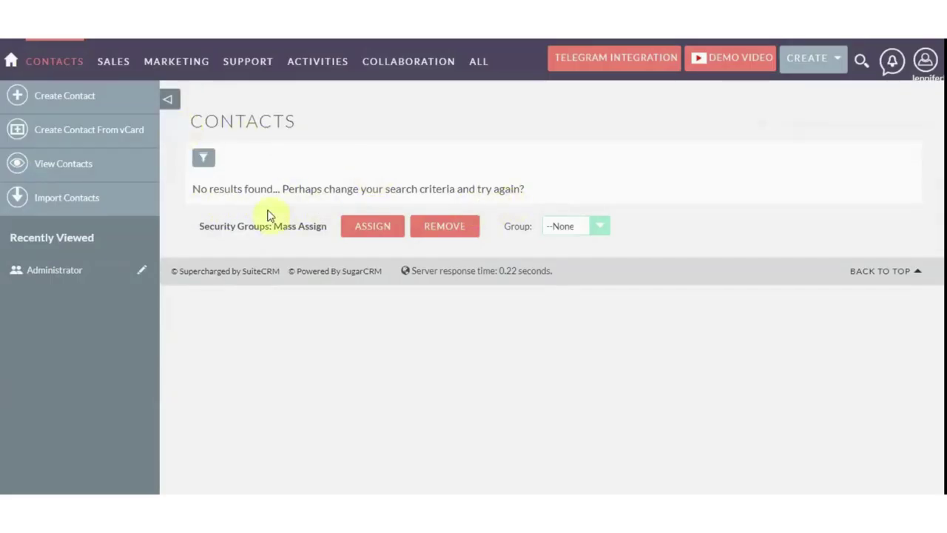
Switch back from the SuiteCRM contacts list to the Suitecrm bot's Telegram chat and start the bot
click(176, 60)
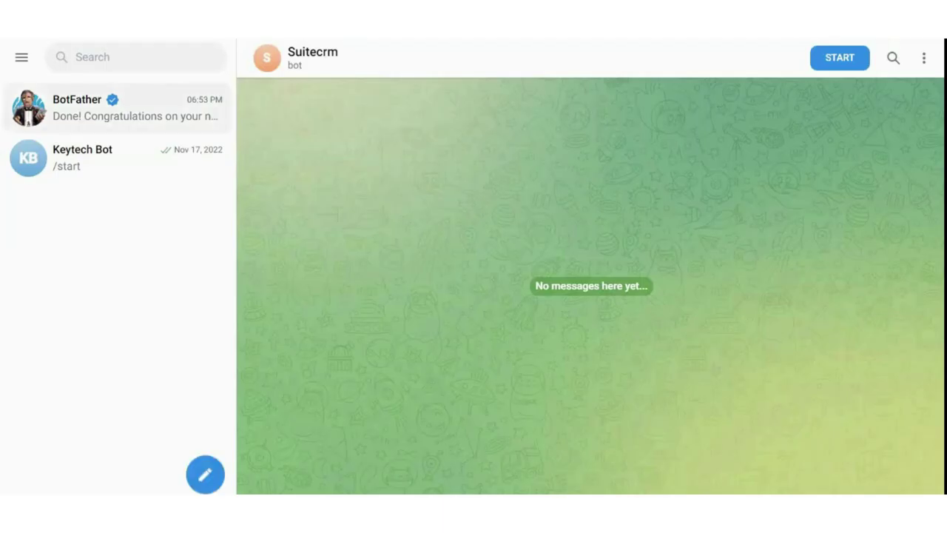
click(824, 59)
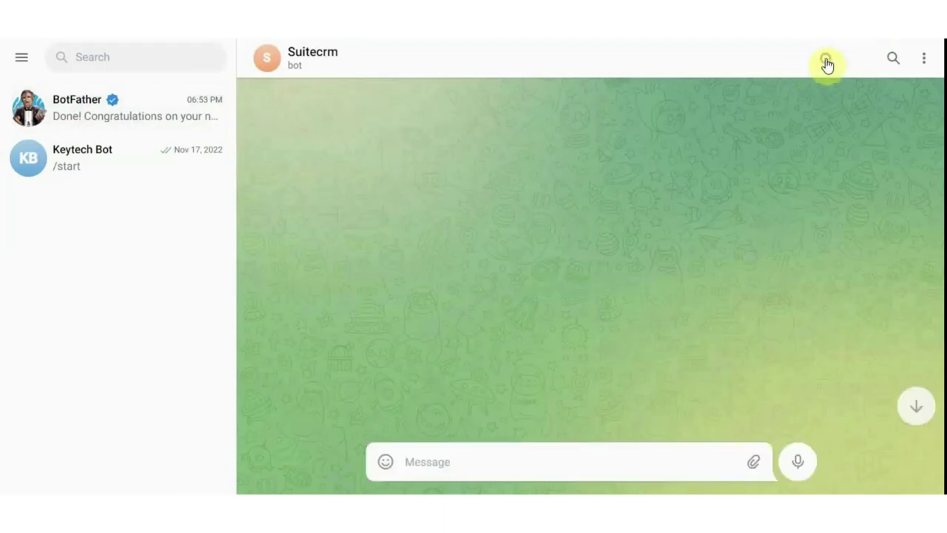
double_click(726, 419)
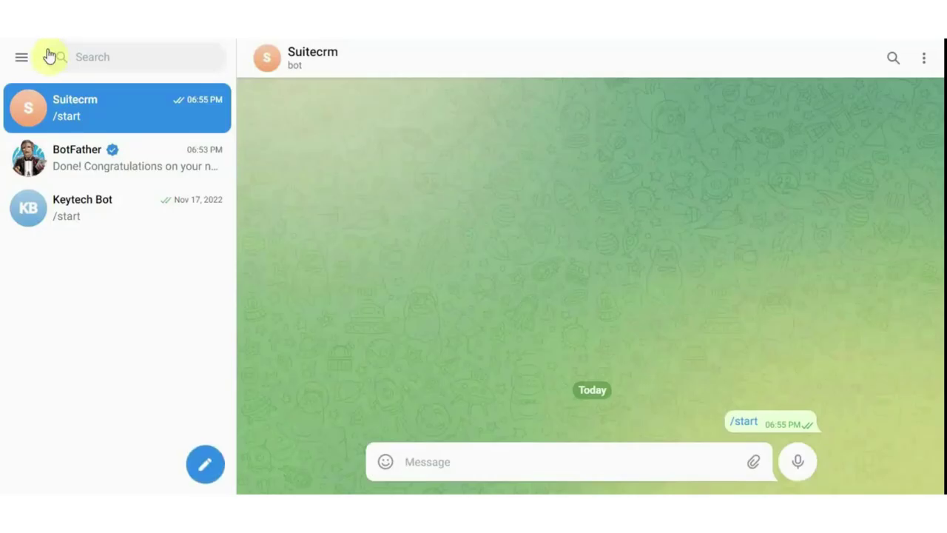
Open the Telegram account settings and examine the profile's name, phone and username details
click(21, 57)
click(72, 147)
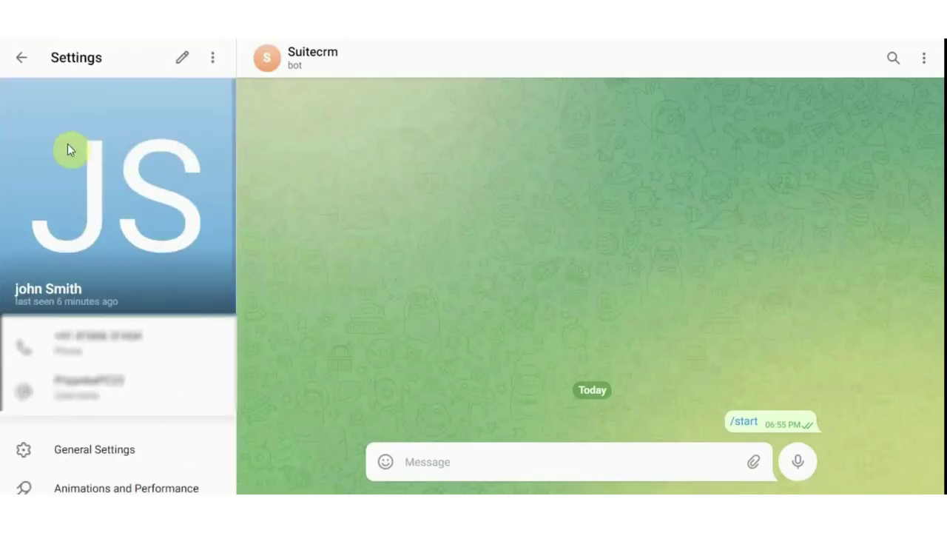
scroll(97, 281, down, 2)
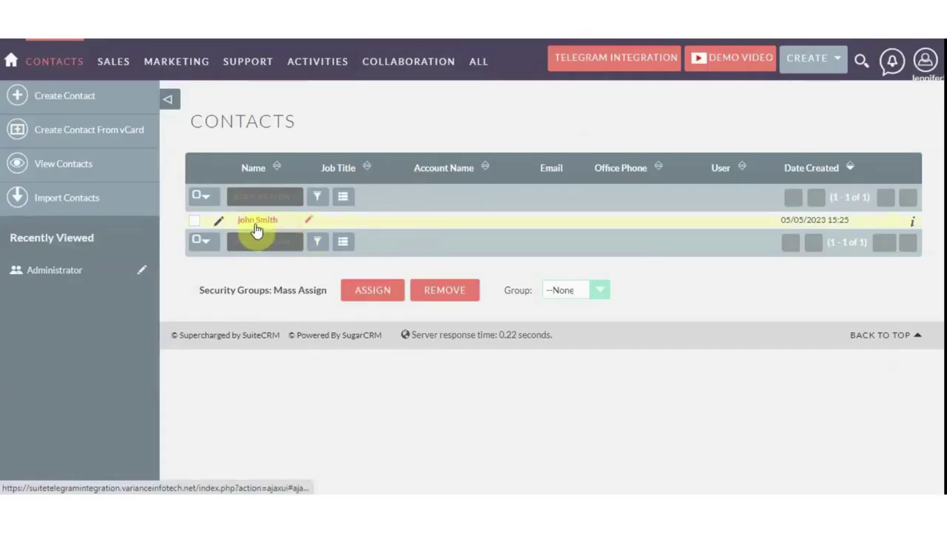
In SuiteCRM, open the new contact's Telegram chat and send the message "Please update your Email address."
click(251, 220)
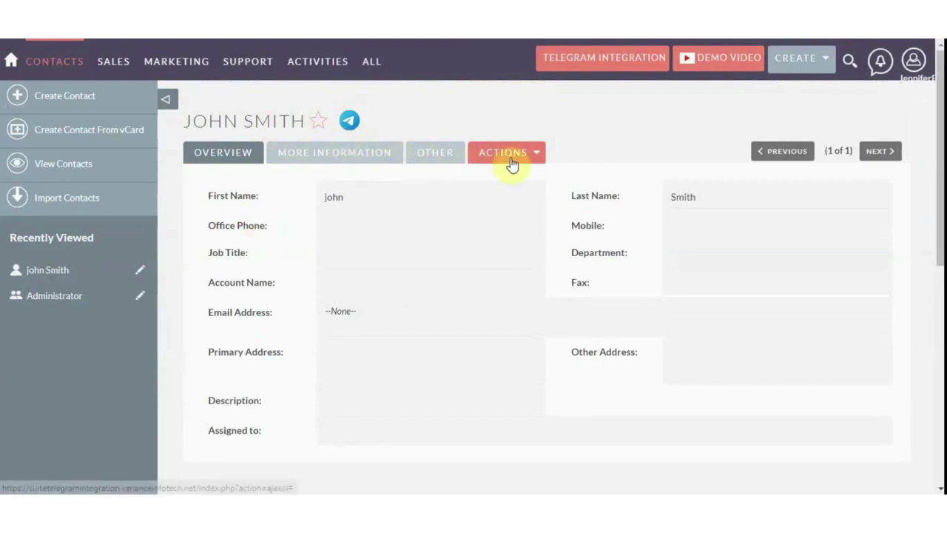
click(351, 122)
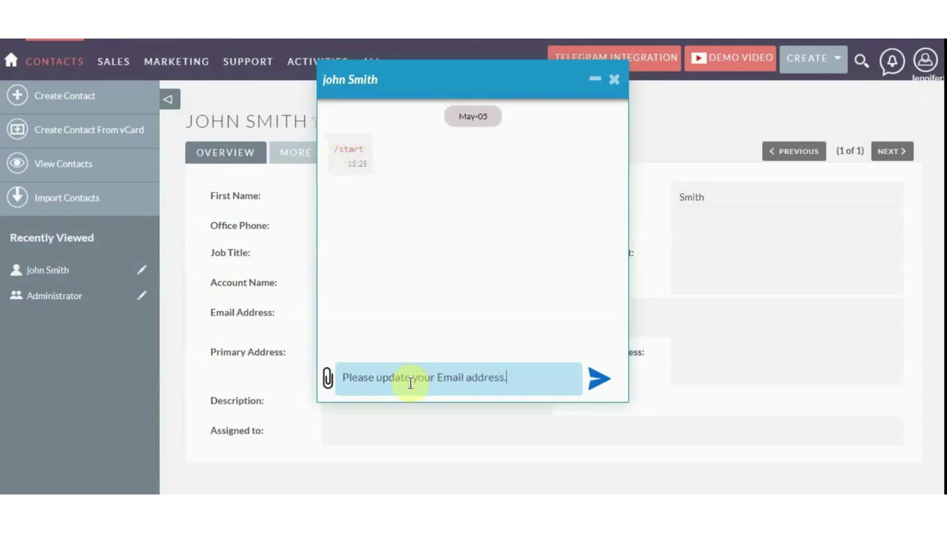
click(597, 378)
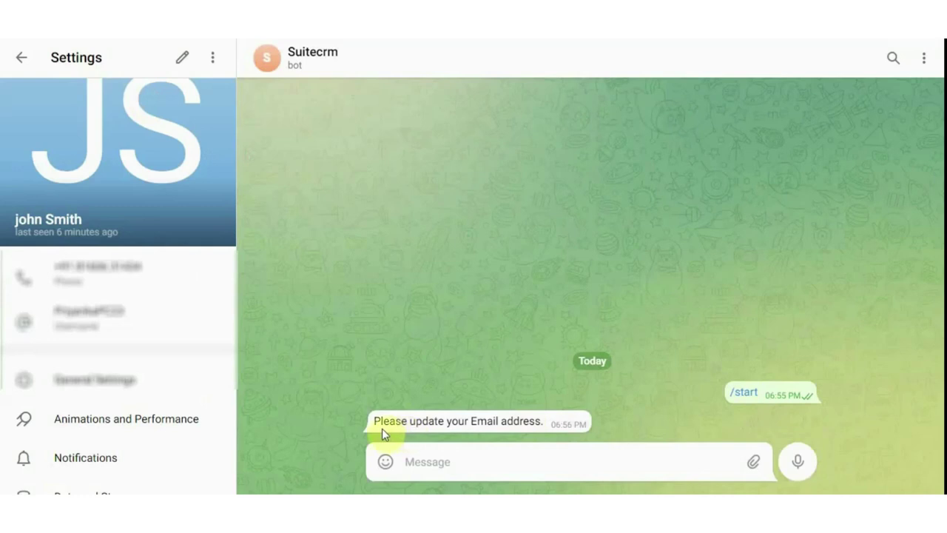
In the Suitecrm bot's Telegram chat, reply "Okayy , I will update you." and leave the account settings
click(463, 460)
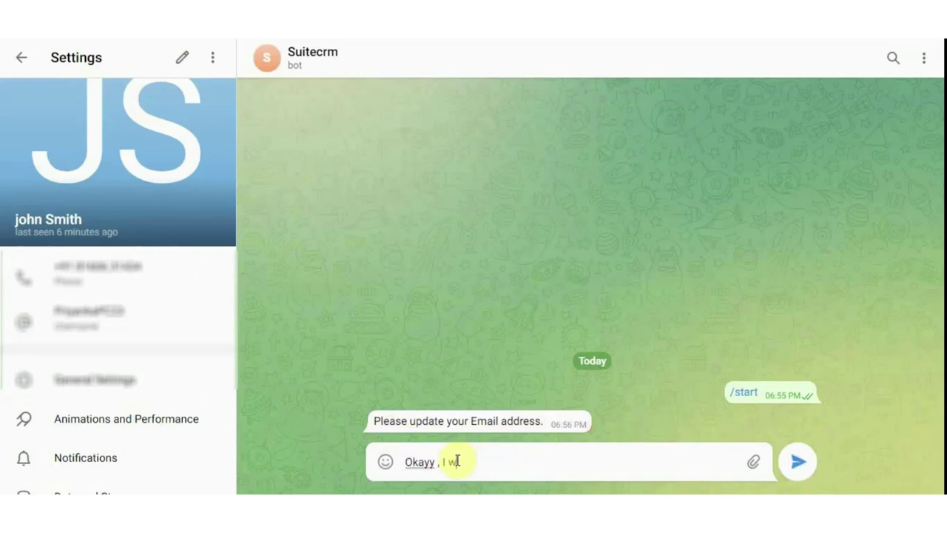
text(.)
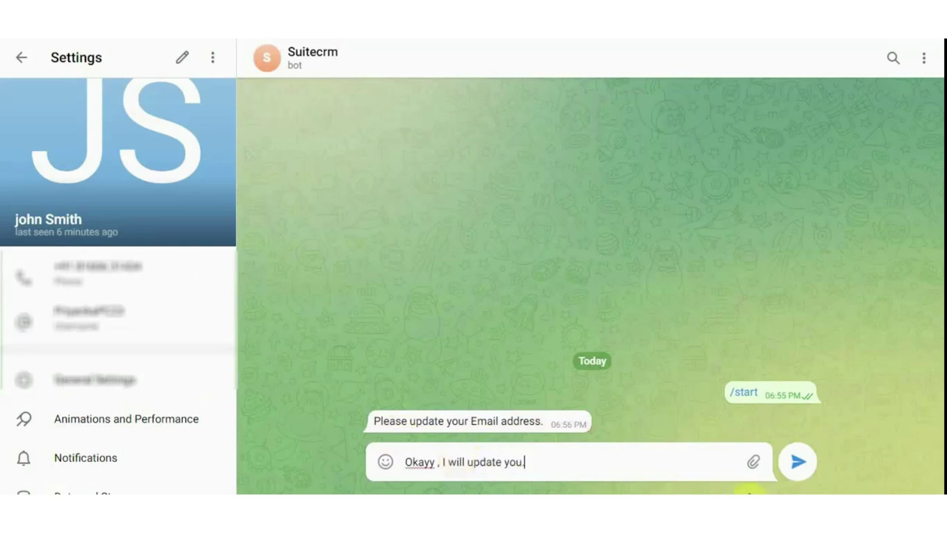
click(796, 462)
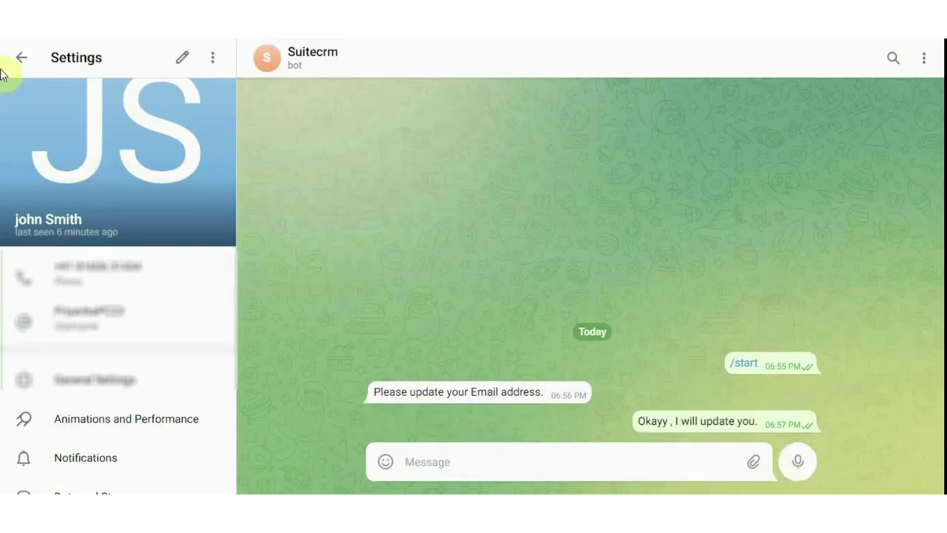
click(20, 57)
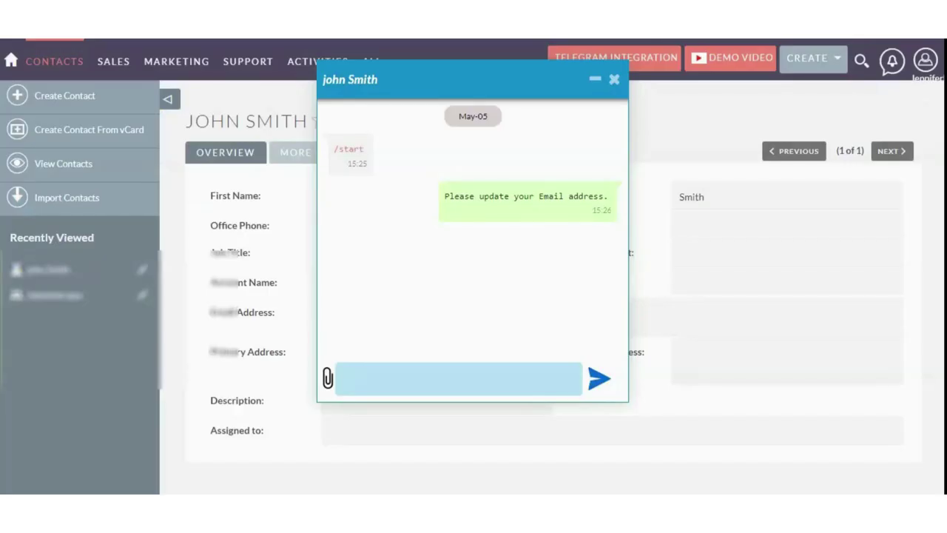
Reload the contact record in SuiteCRM and reopen its Telegram chat to check for the reply
right_click(398, 211)
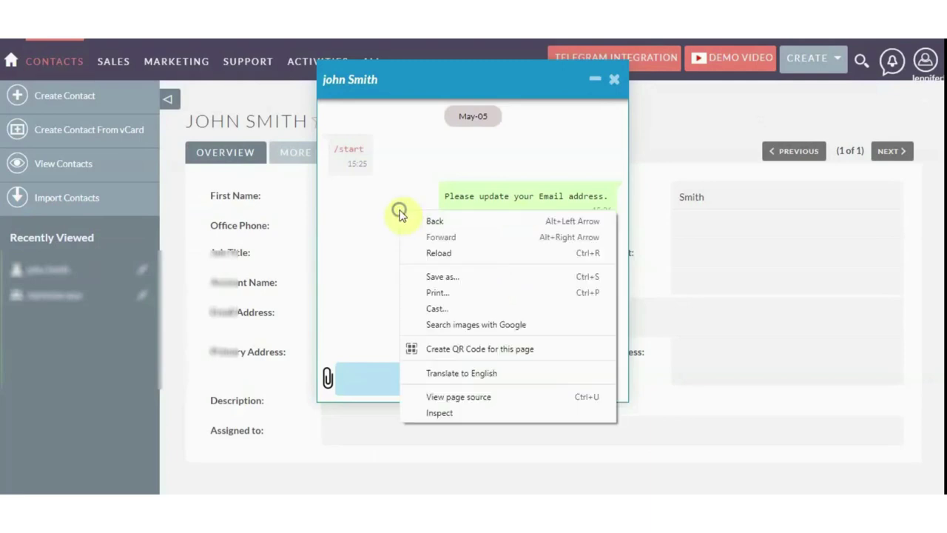
click(438, 253)
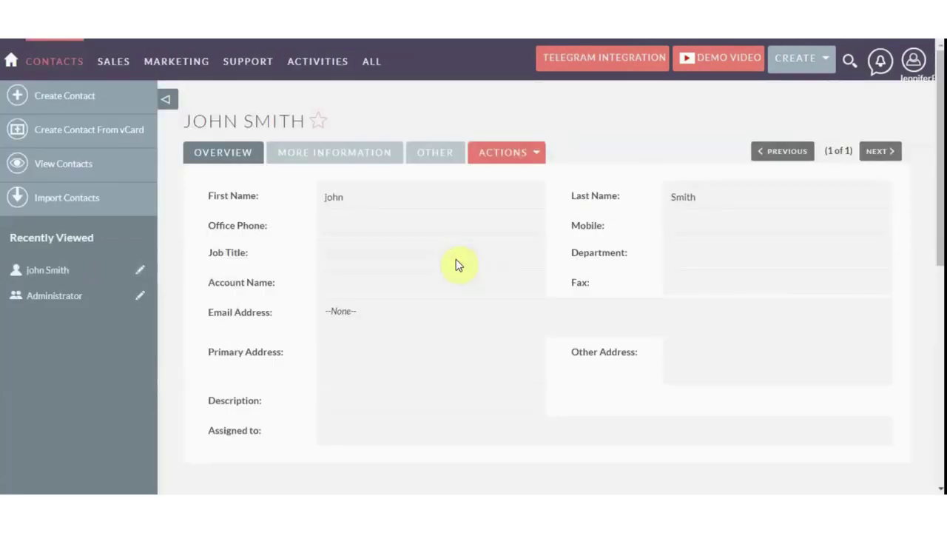
click(349, 120)
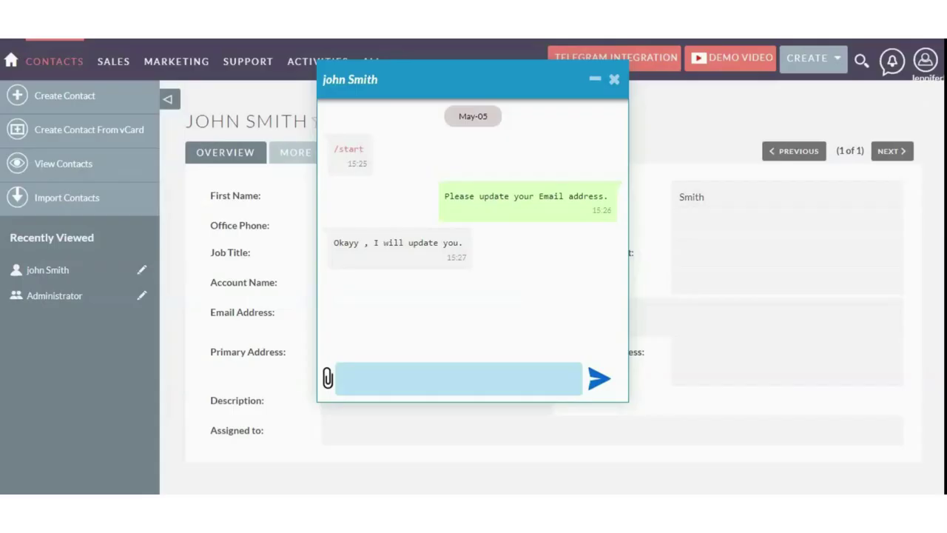
Send the crm1 image from the PDF & IMAGE folder in the contact's Telegram chat with the caption "AWESOME"
click(328, 377)
click(234, 87)
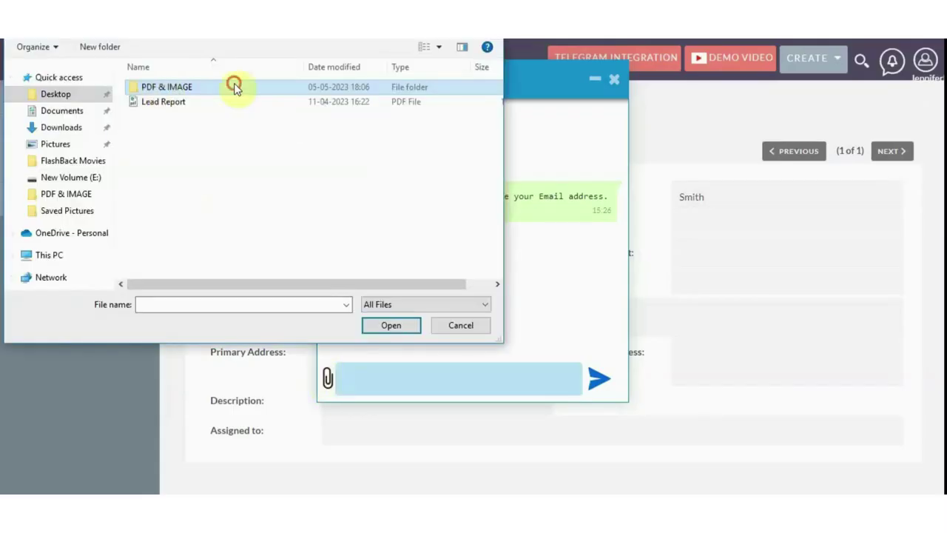
double_click(229, 88)
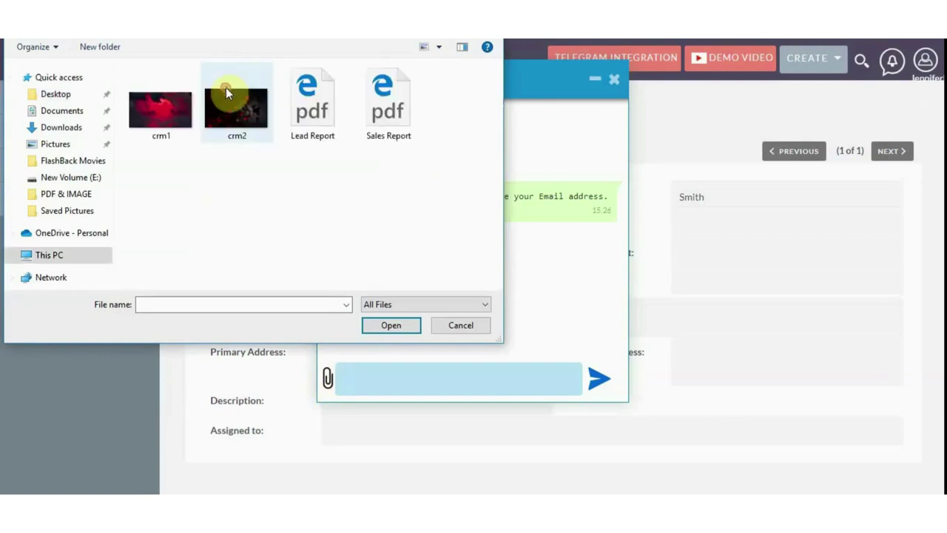
click(161, 123)
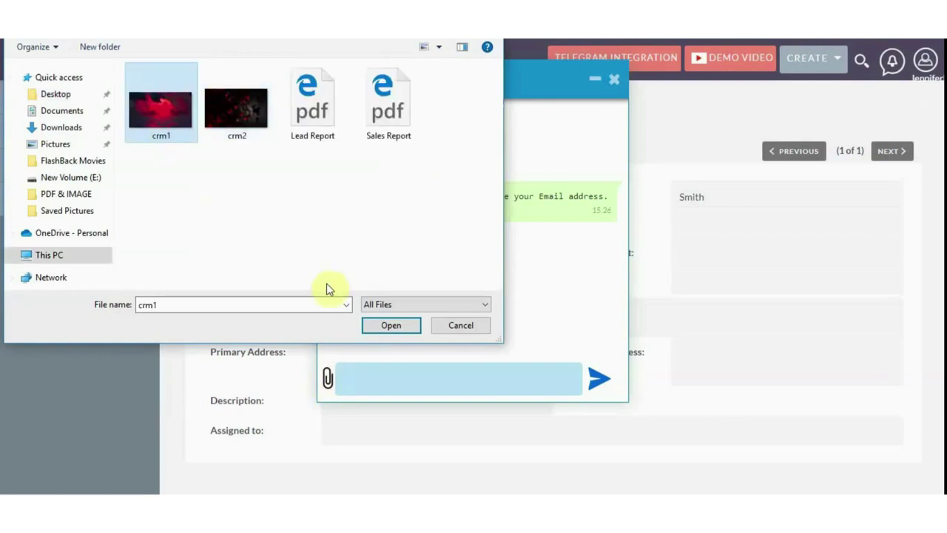
click(390, 326)
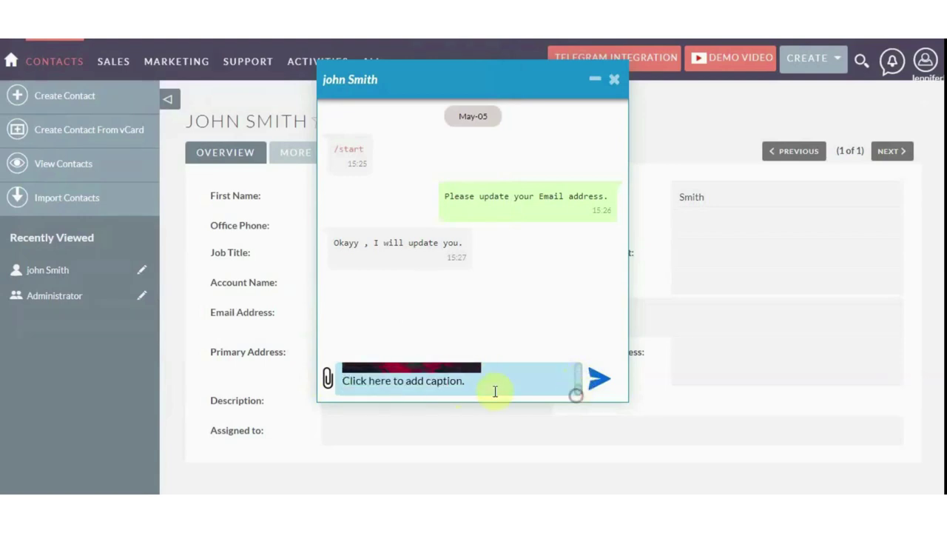
click(452, 383)
text(AWESOME)
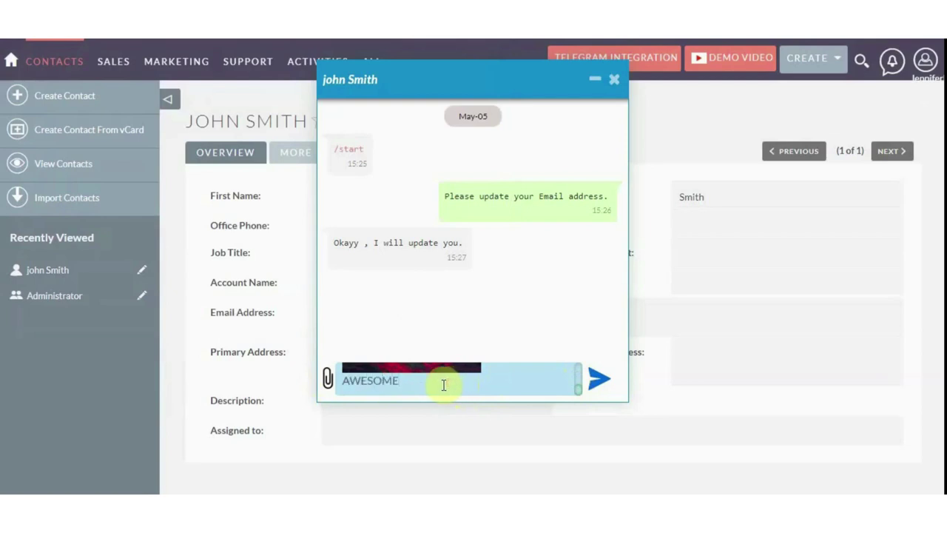
click(601, 380)
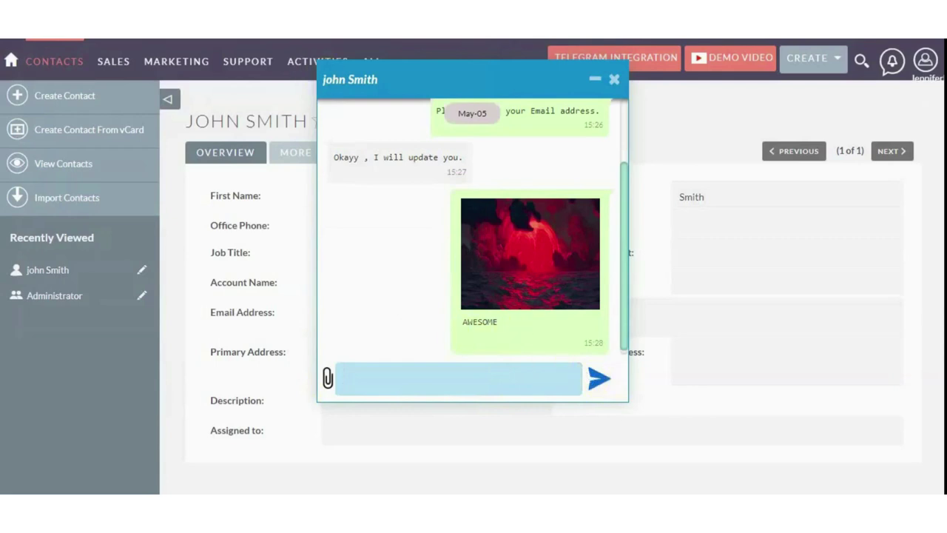
Switch to Telegram and send the crm2 image as a file in the Suitecrm bot chat
key(alt+Tab)
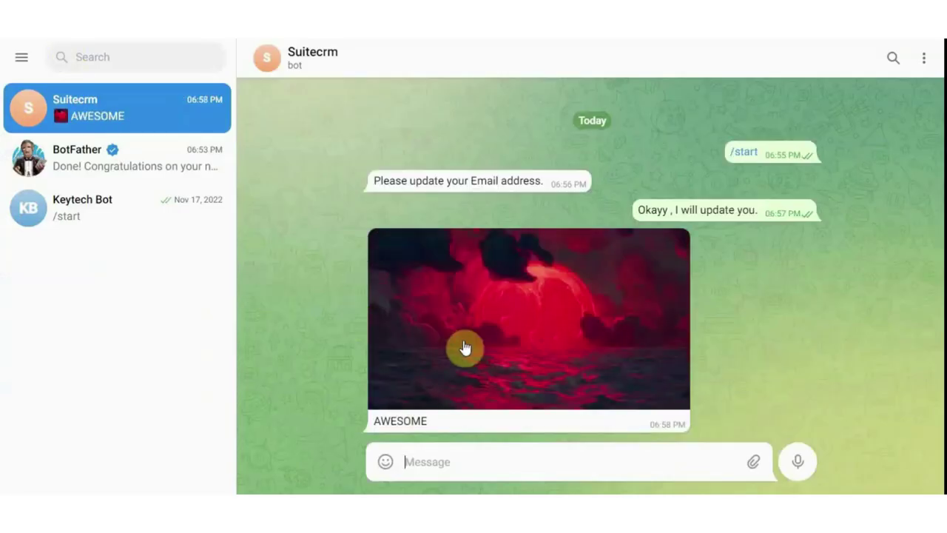
click(376, 448)
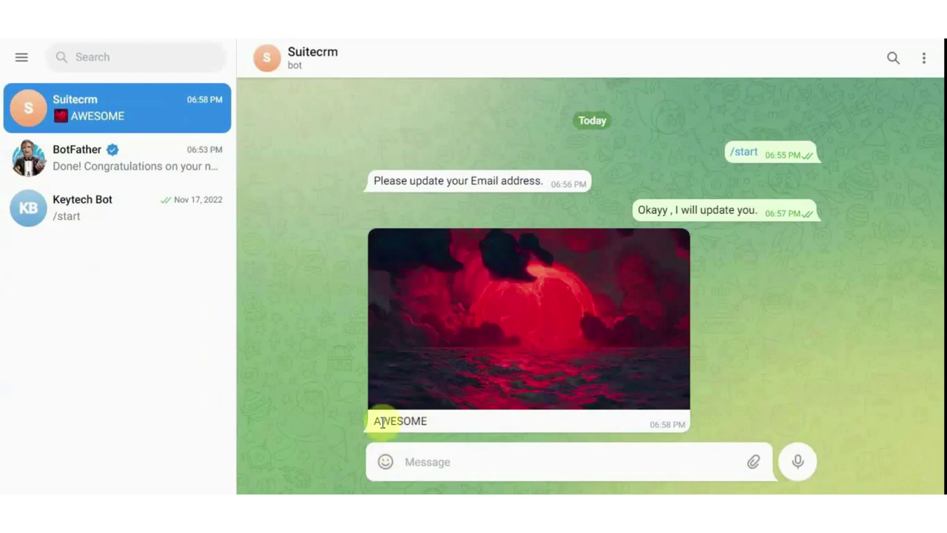
mouse_move(755, 465)
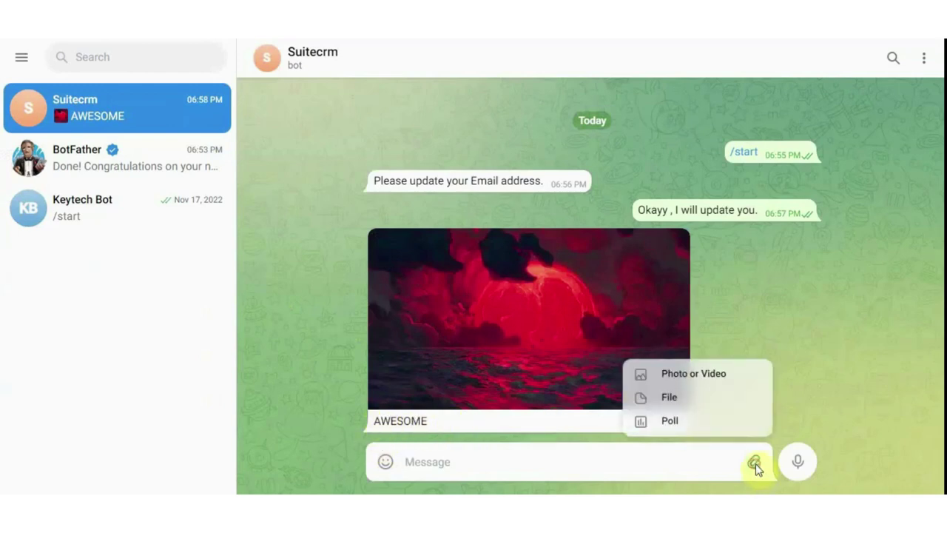
click(712, 408)
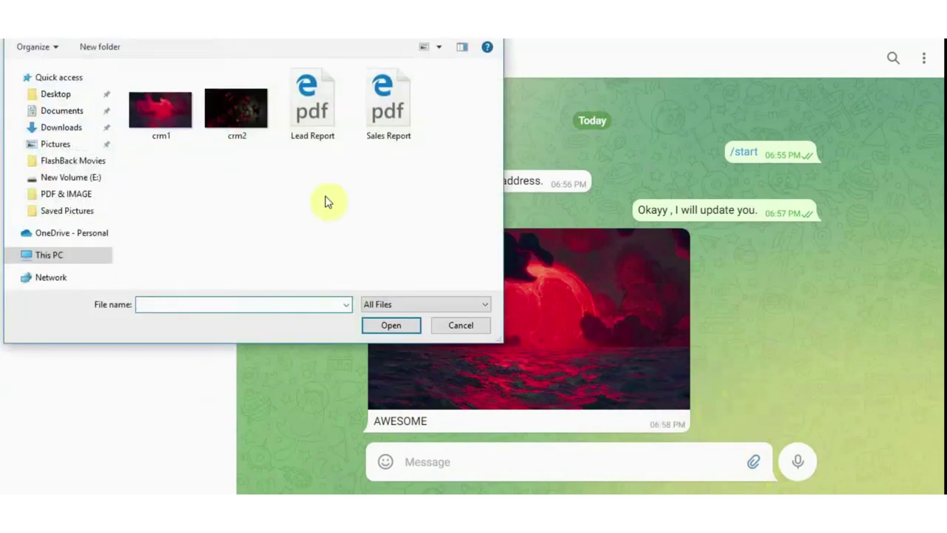
click(242, 118)
click(392, 326)
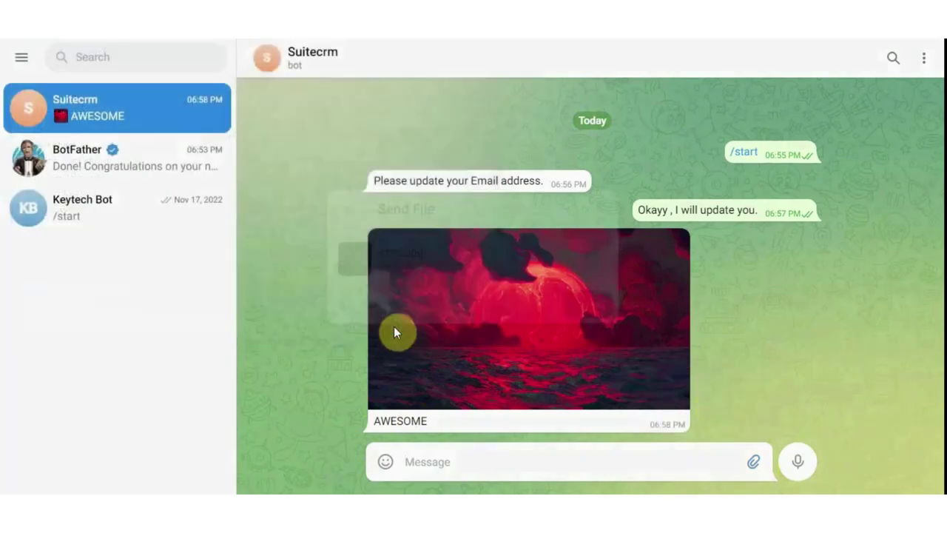
click(587, 315)
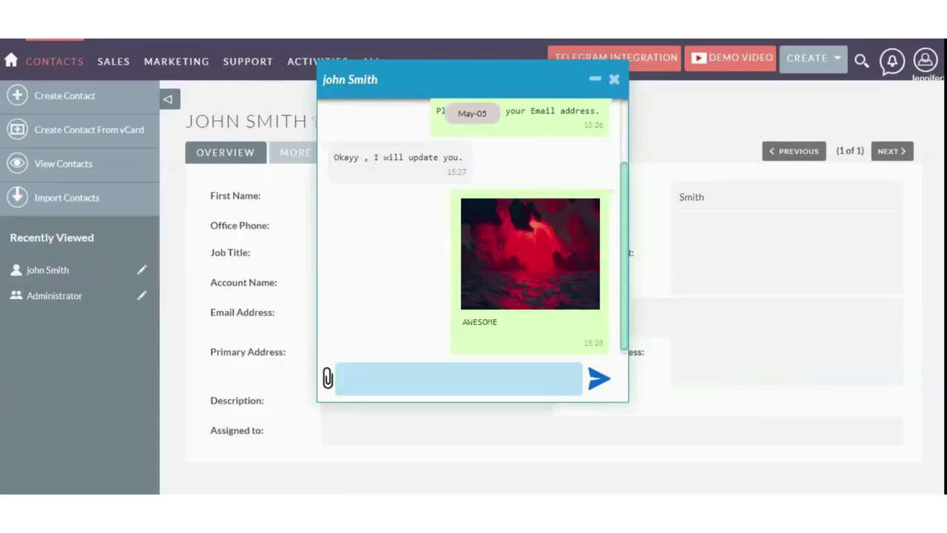
Back in SuiteCRM, reload the contact record, reopen its Telegram chat, and view the received crm2.jpg file
click(364, 253)
right_click(364, 254)
click(414, 298)
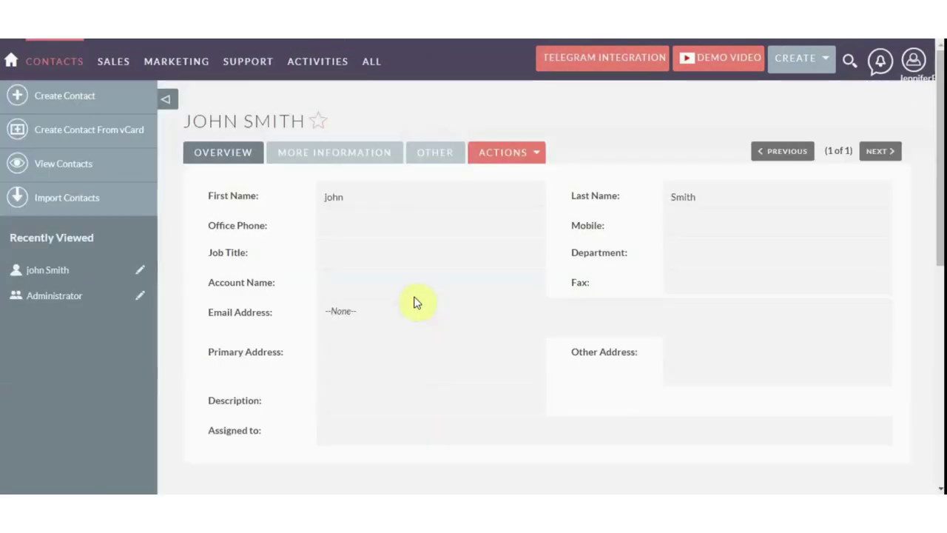
click(350, 125)
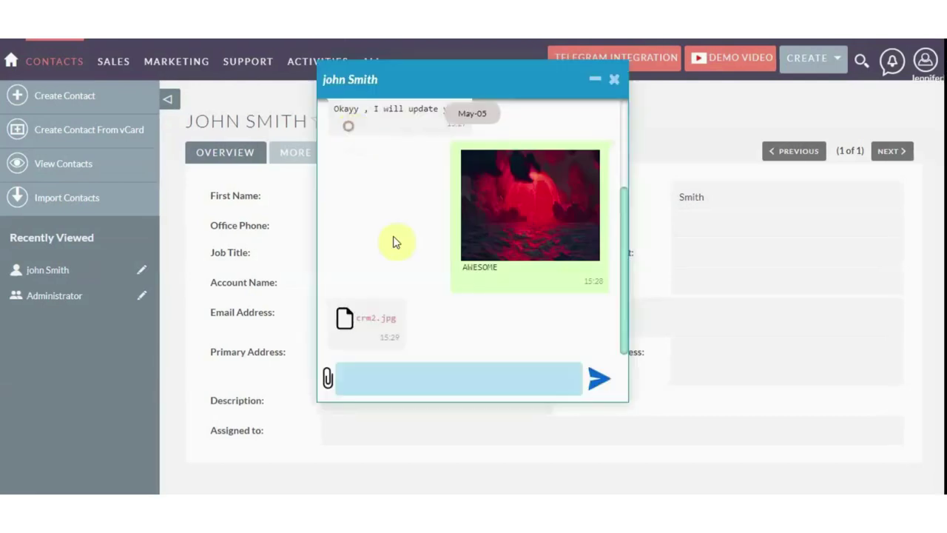
click(368, 323)
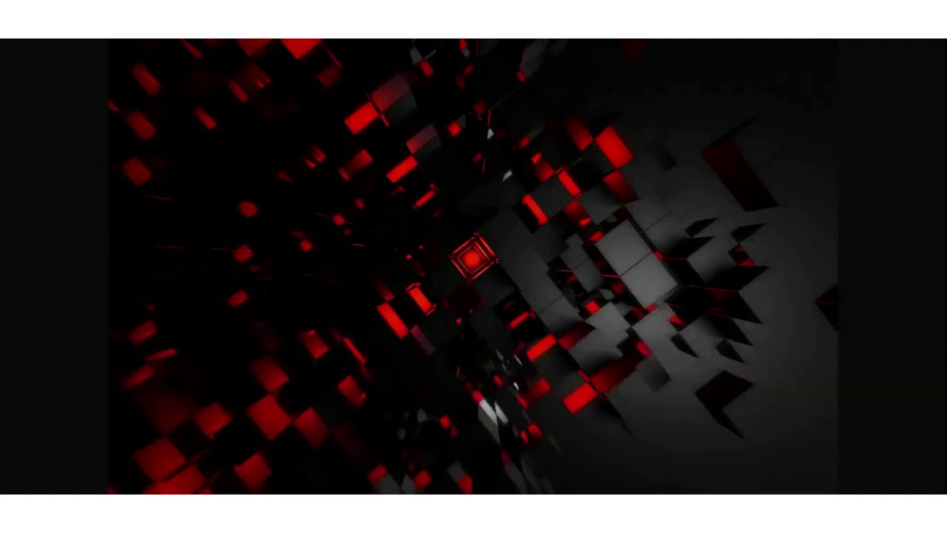
key(ctrl+w)
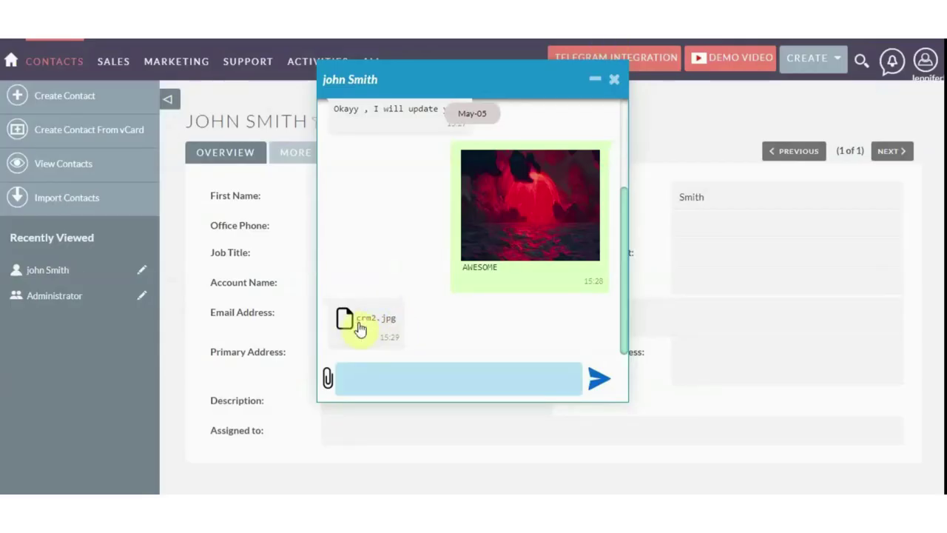
Send the Lead Report PDF without a caption in the contact's Telegram chat
click(328, 379)
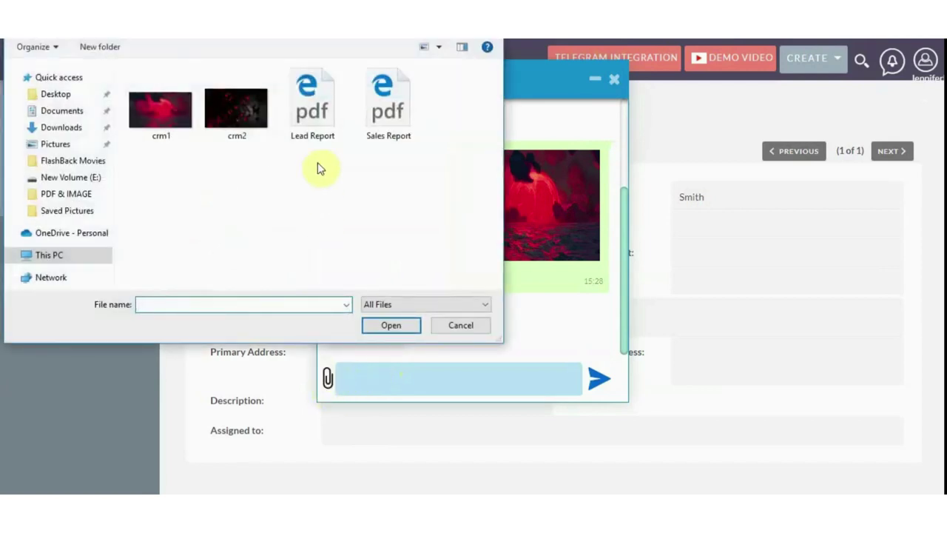
click(314, 131)
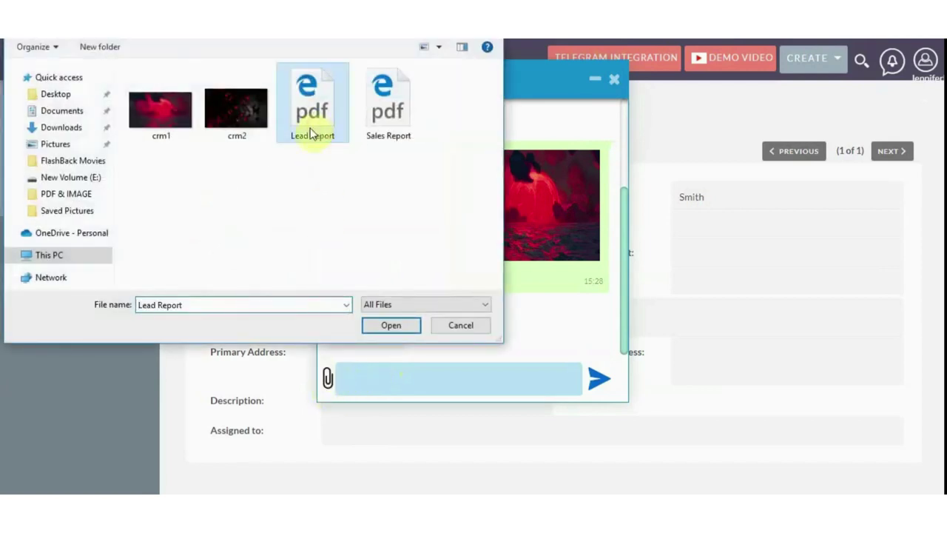
click(393, 325)
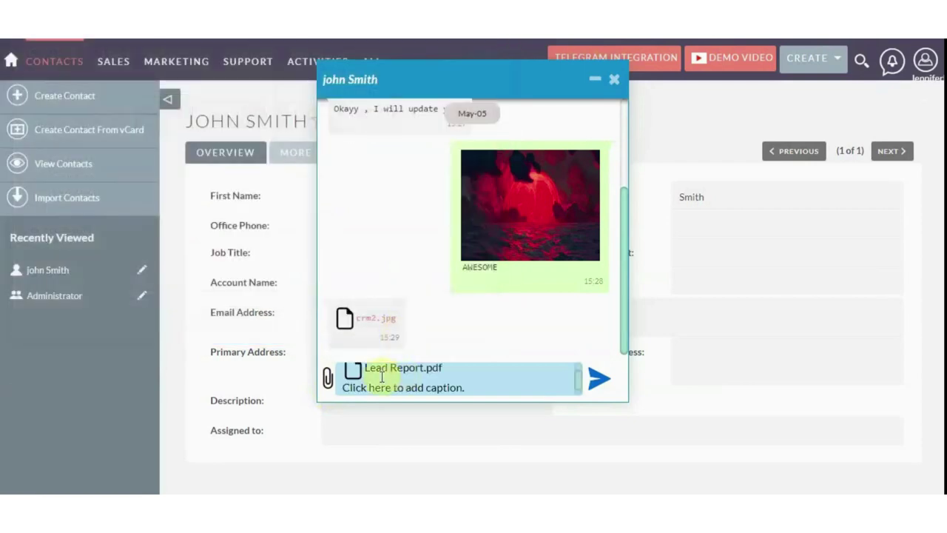
click(416, 387)
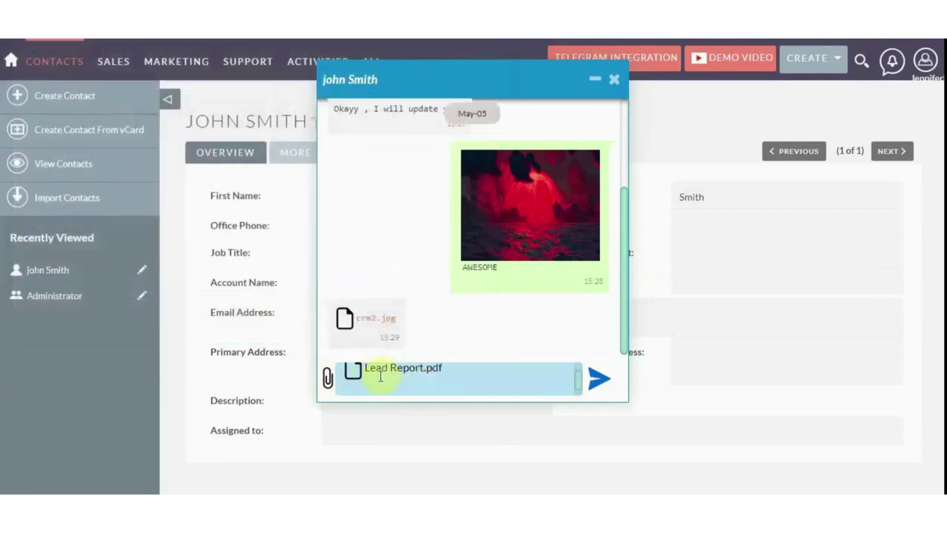
click(598, 381)
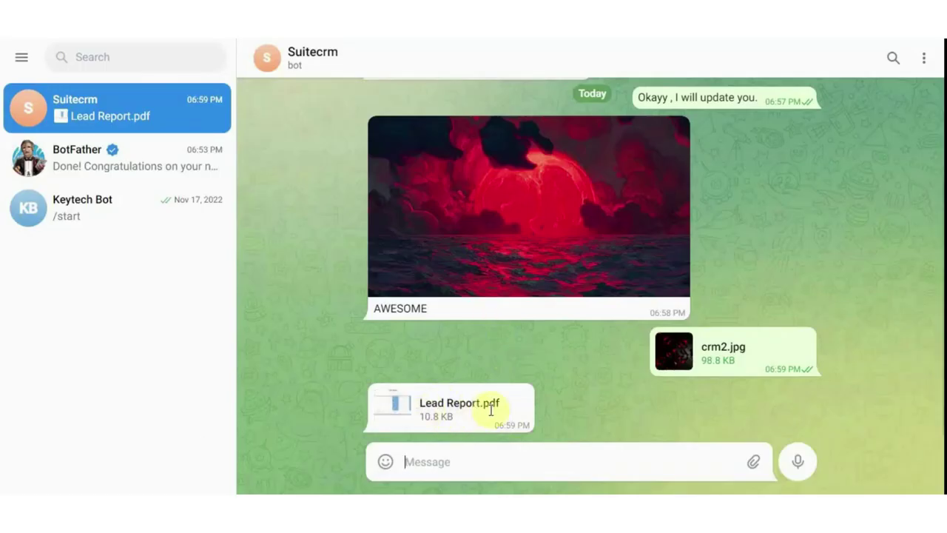
In Telegram, send the Sales Report PDF as a file in the Suitecrm bot chat
click(753, 461)
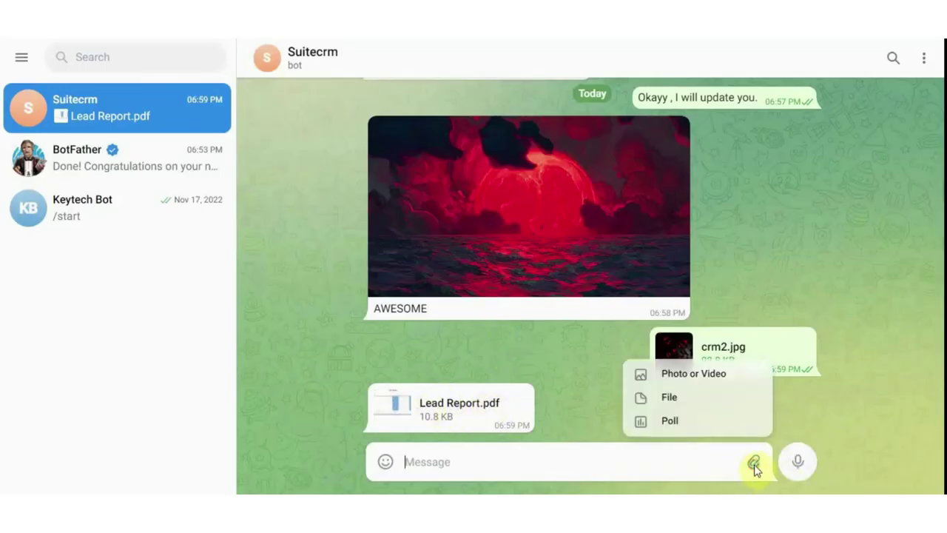
click(708, 396)
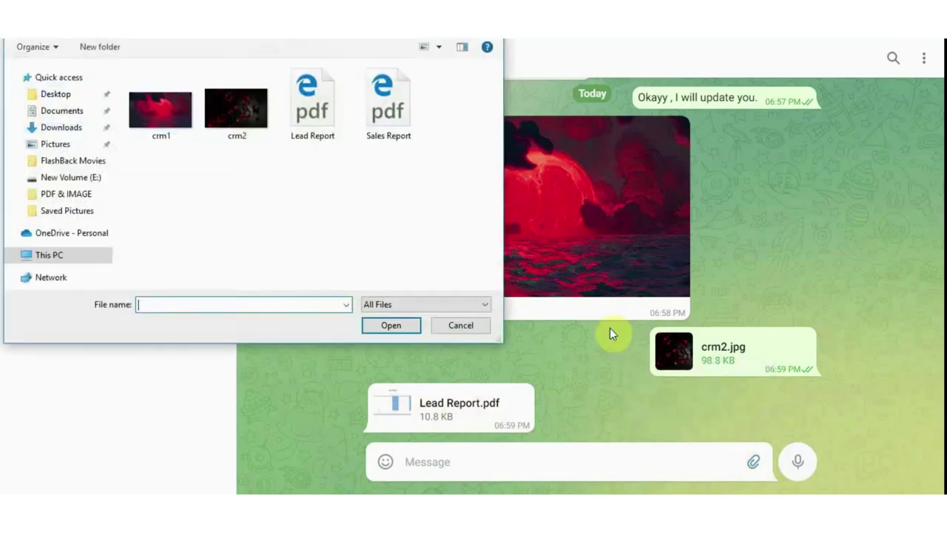
click(384, 118)
click(392, 327)
click(608, 324)
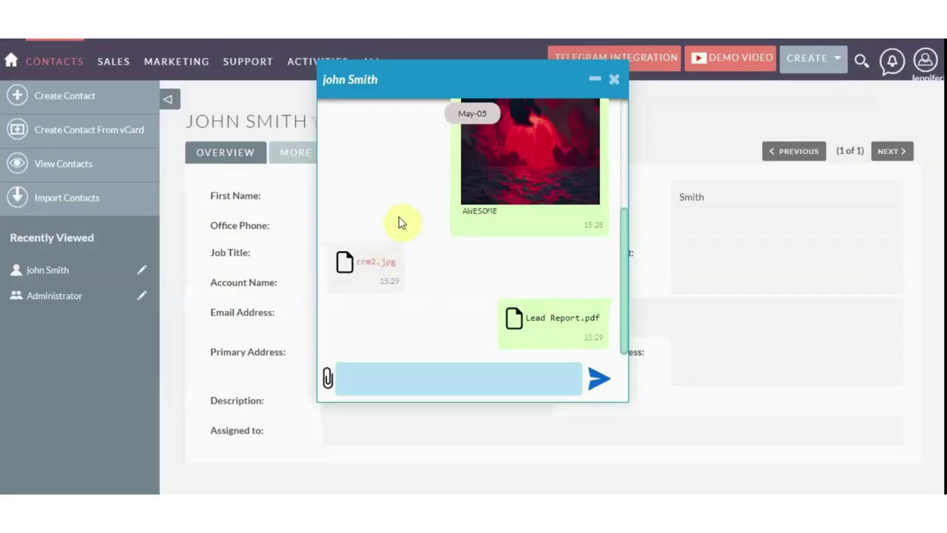
Reload the contact record in SuiteCRM and reopen its Telegram chat to check for the Sales Report file
right_click(398, 219)
click(442, 265)
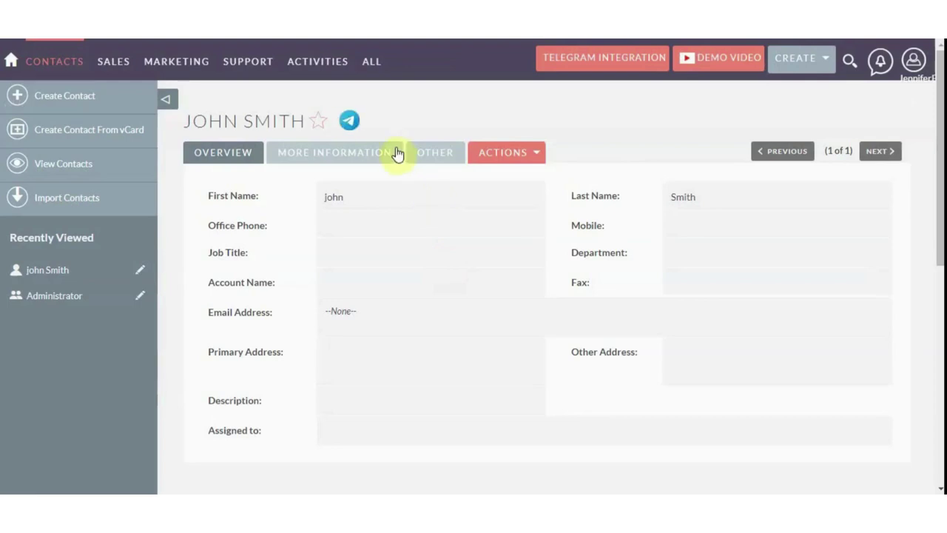
click(349, 121)
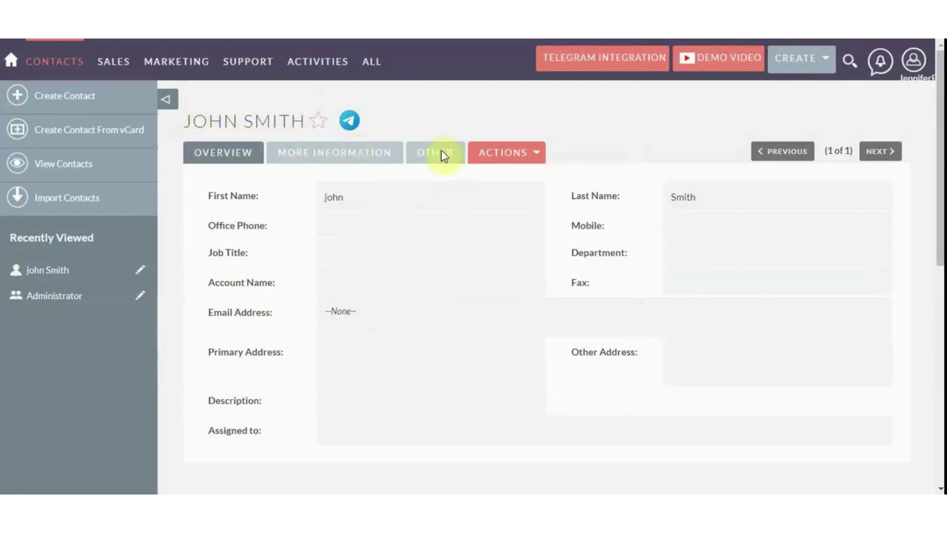
Open the Workflow Manager from the Administration page's Developer Tools and start creating a new workflow
click(914, 62)
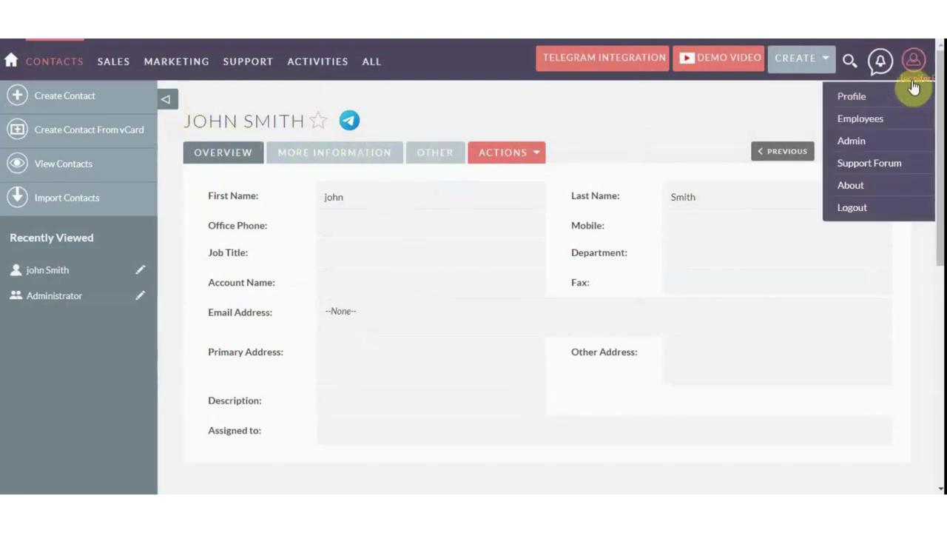
click(869, 143)
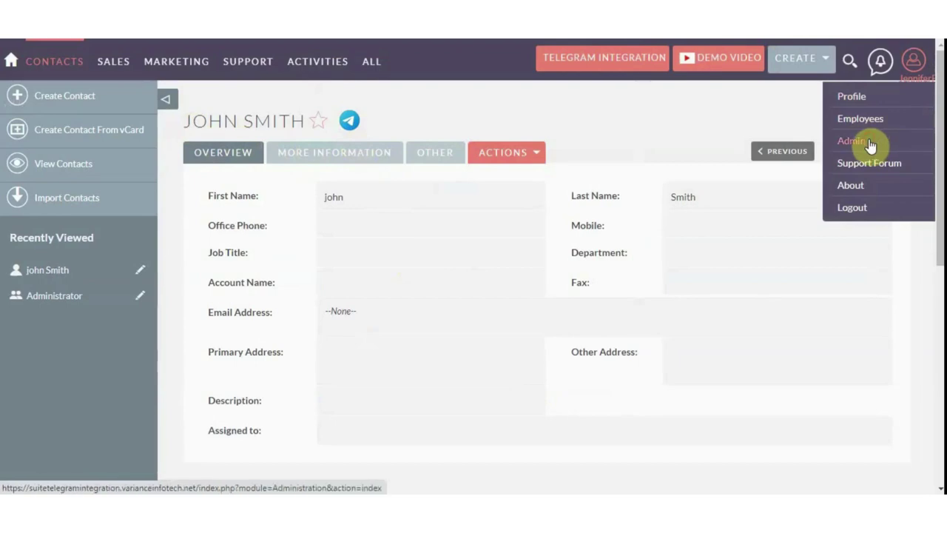
drag(938, 145, 940, 417)
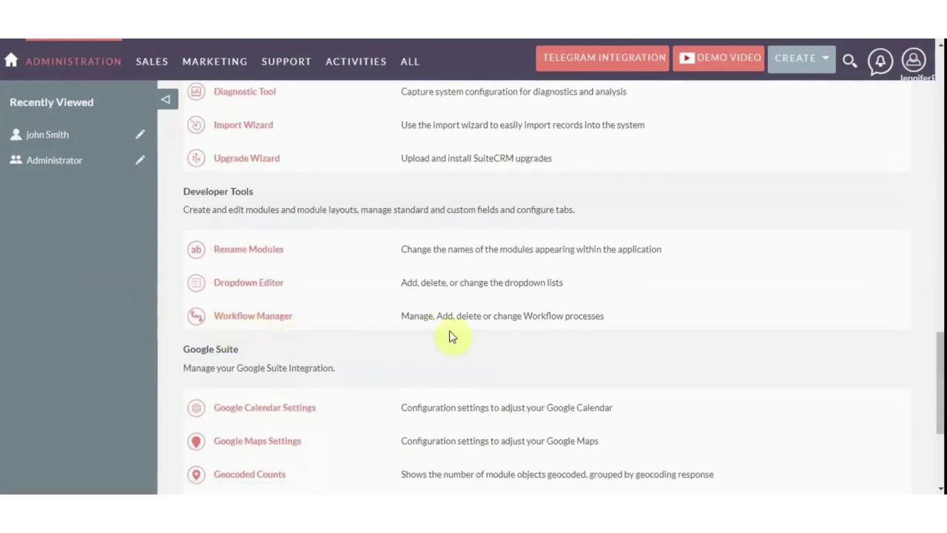
click(249, 318)
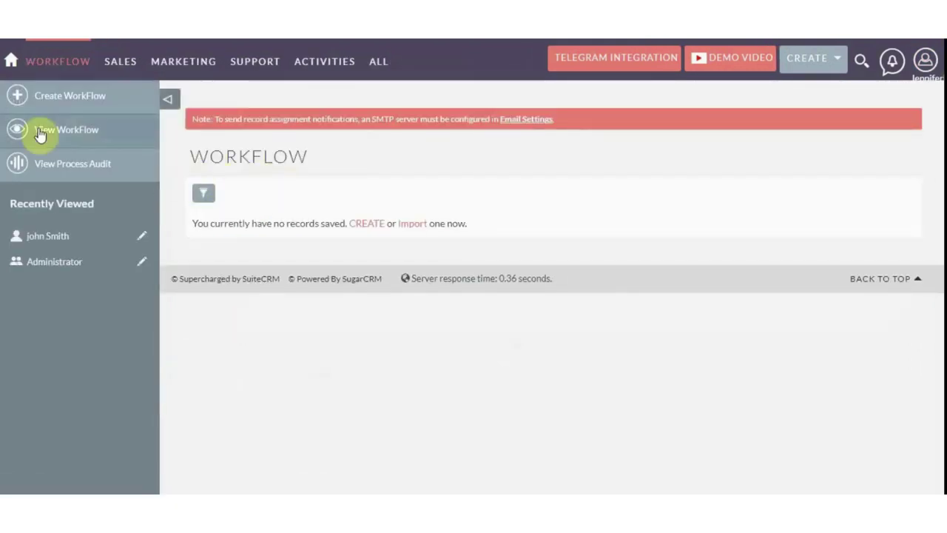
click(46, 96)
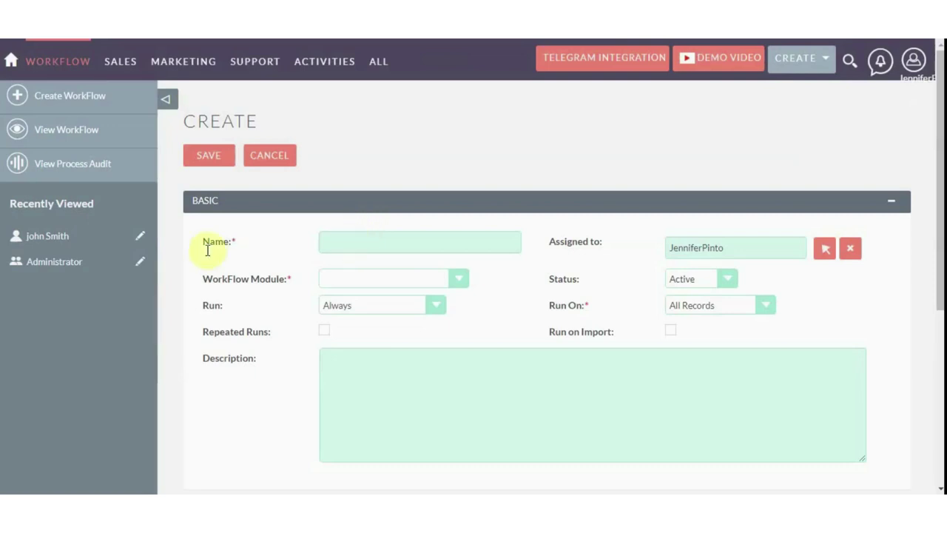
Name the workflow "Workflow for contact module", set its module to Contacts, and run it on All Records
click(333, 241)
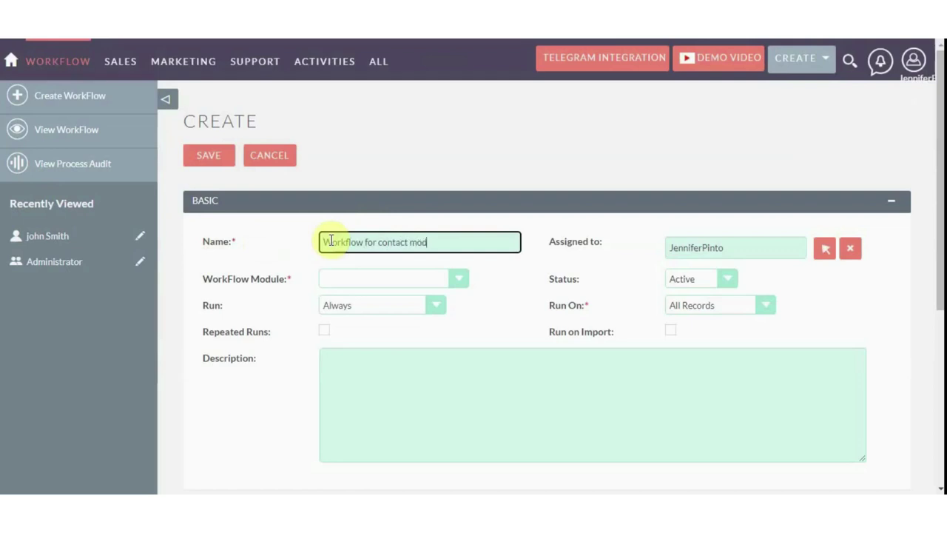
click(503, 292)
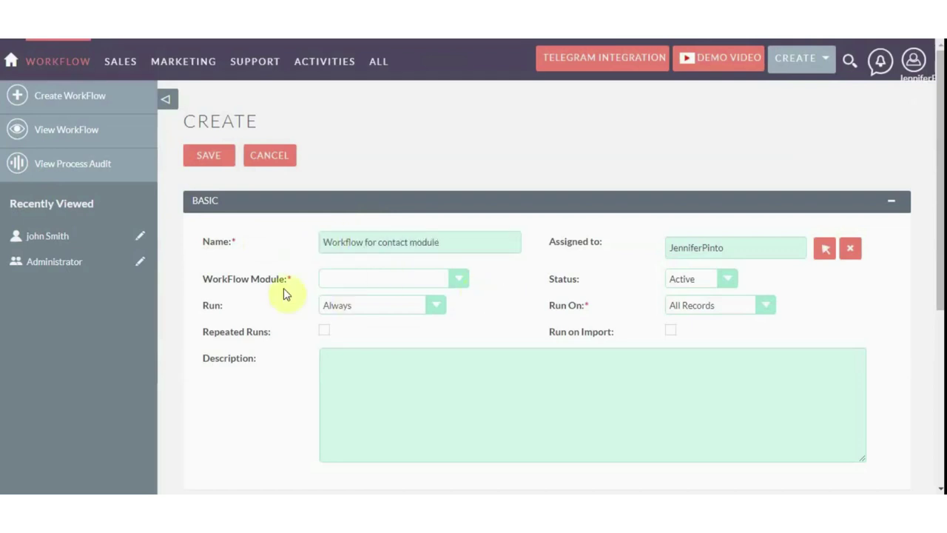
click(460, 279)
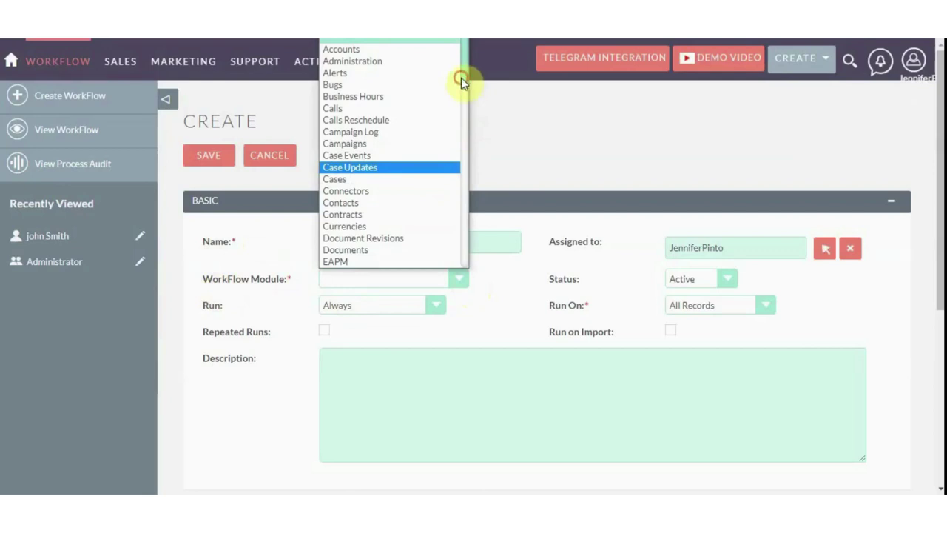
drag(461, 78, 466, 90)
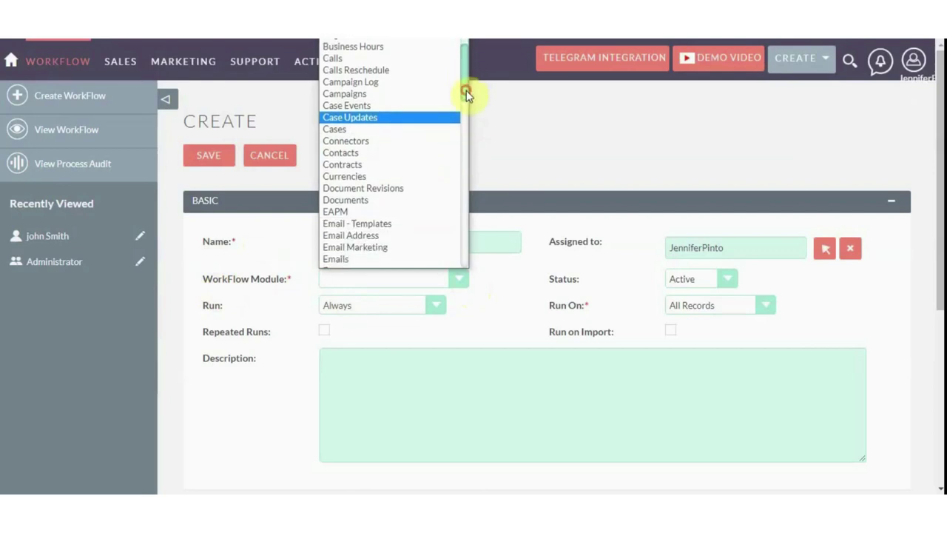
click(361, 153)
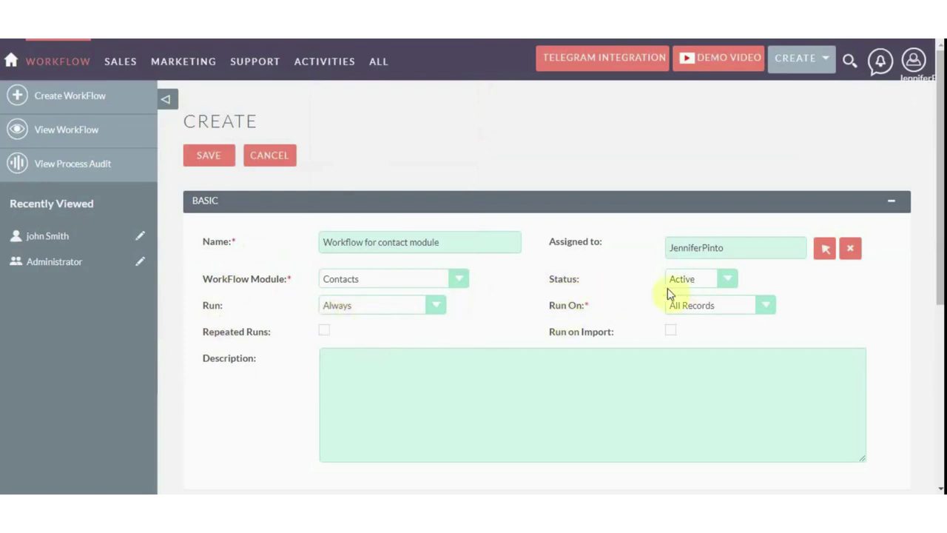
click(766, 307)
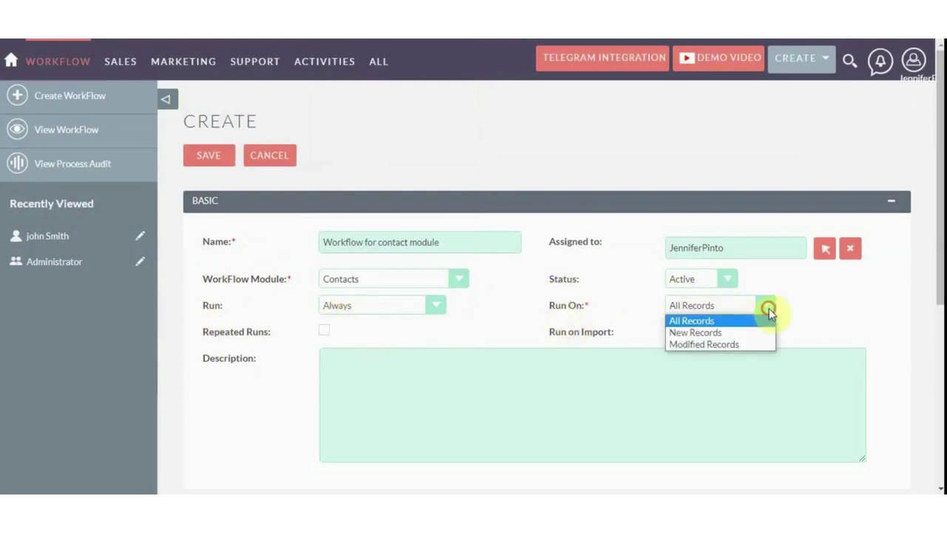
click(754, 324)
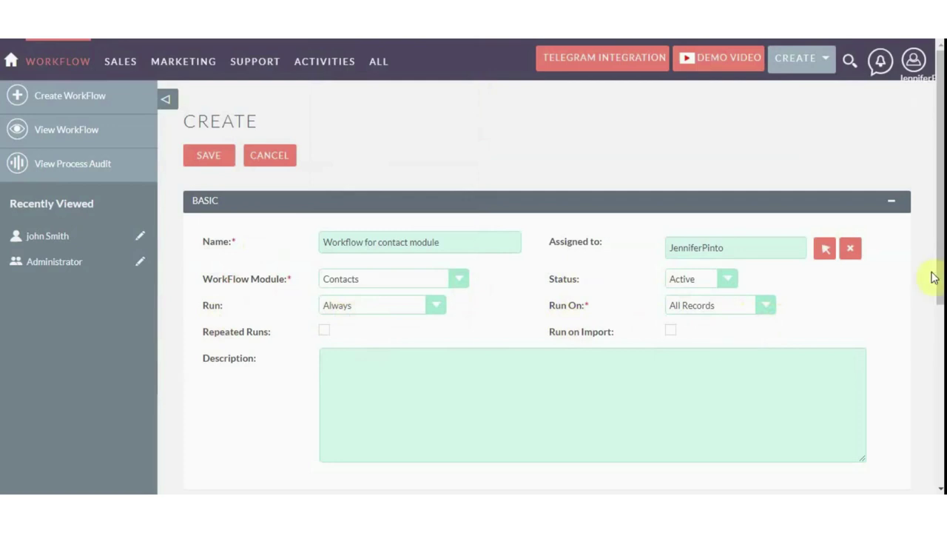
Define the Contacts condition as First Name, Equal To, Value, and enter the contact's first name as the value
drag(938, 274, 939, 455)
click(290, 235)
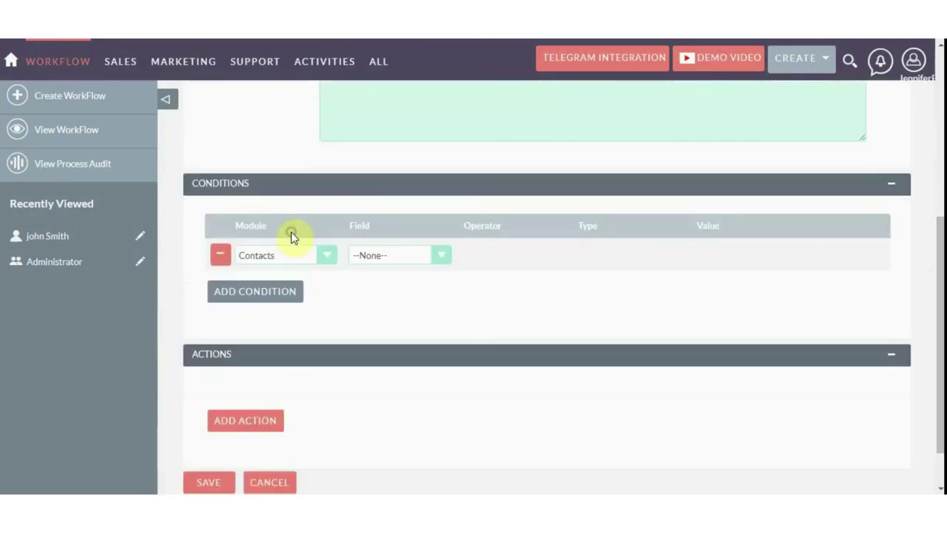
click(441, 257)
drag(480, 96, 488, 145)
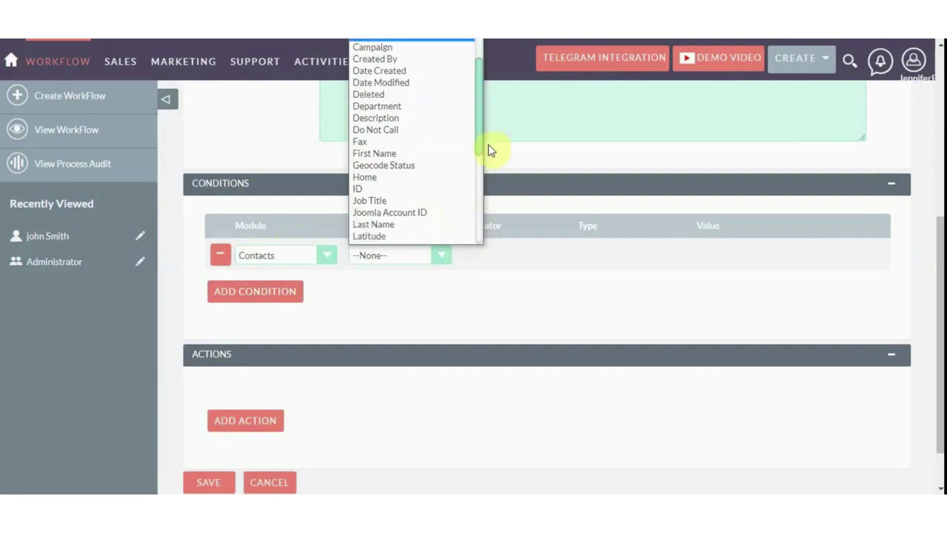
click(427, 153)
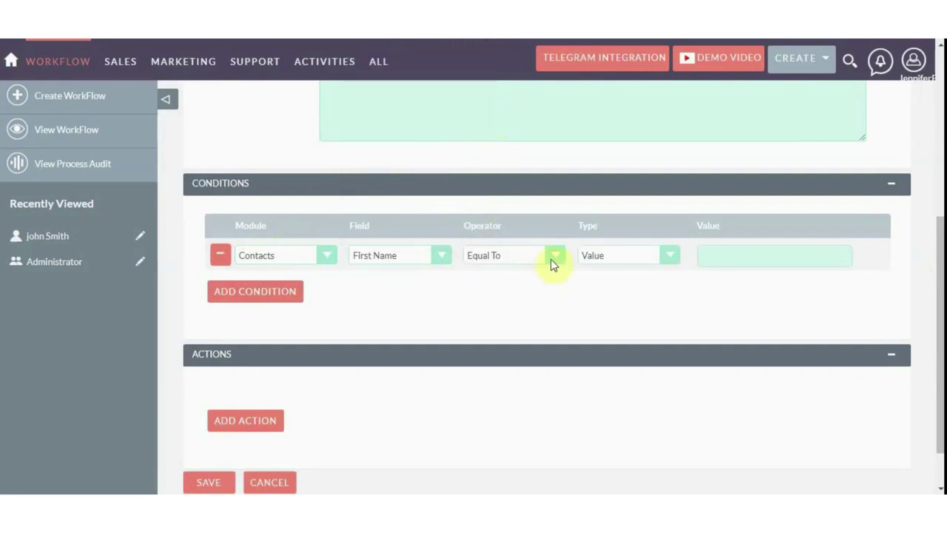
click(553, 256)
click(543, 273)
click(666, 265)
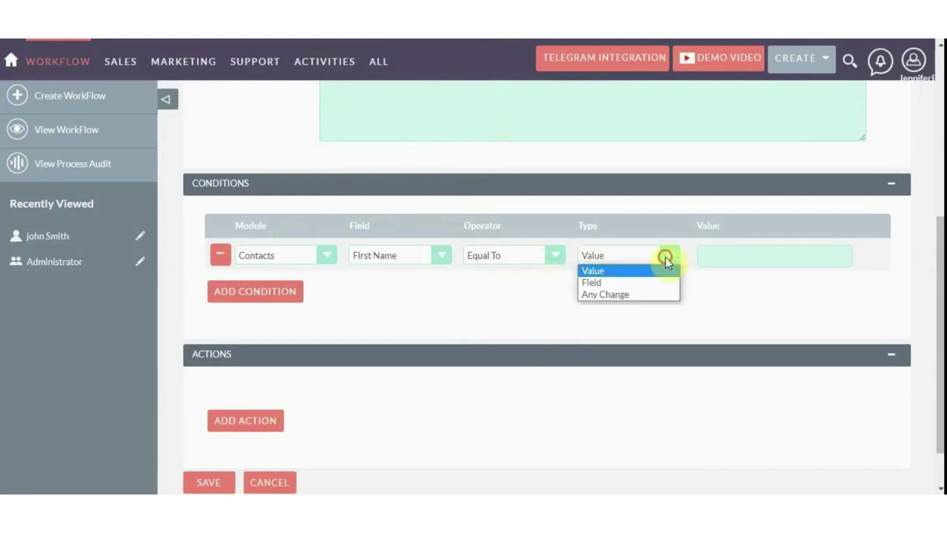
click(744, 283)
click(737, 258)
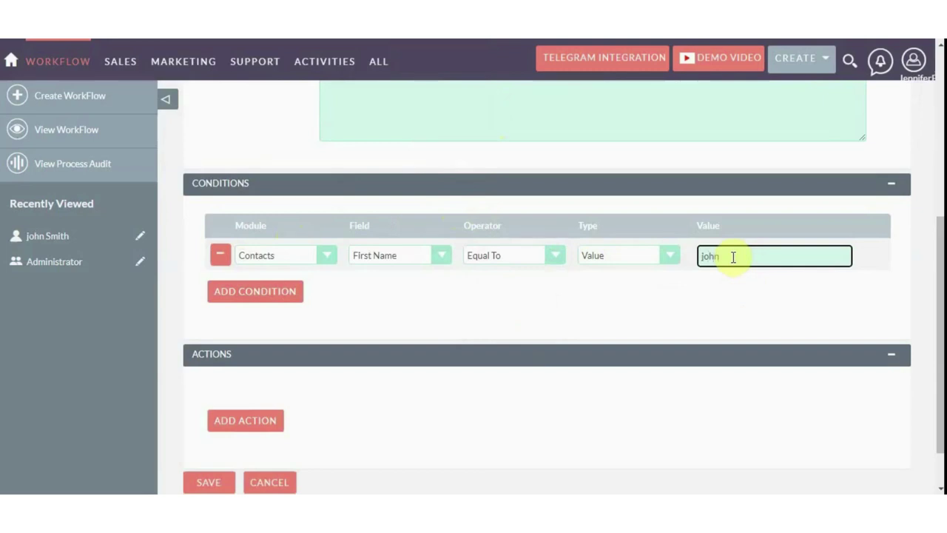
click(681, 281)
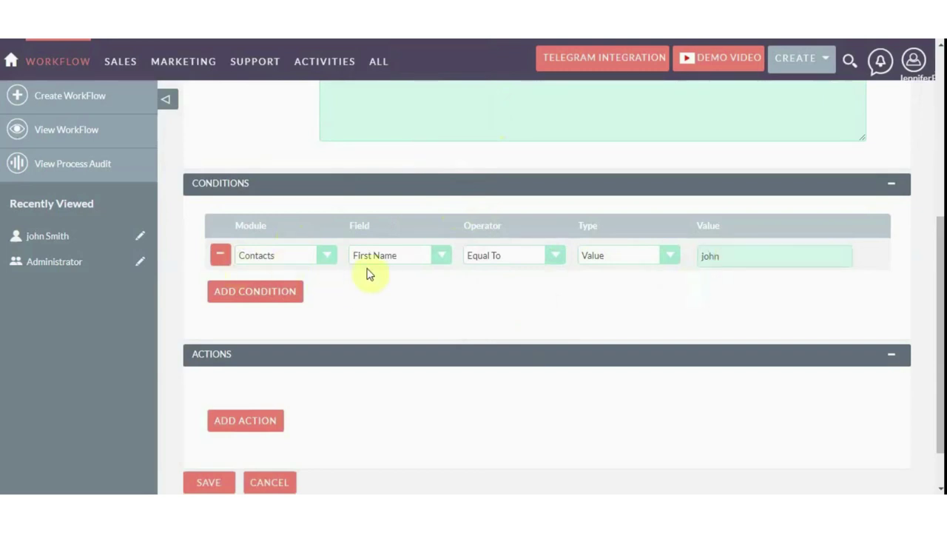
Add a Send Telegram Message action to the workflow
scroll(755, 275, down, 2)
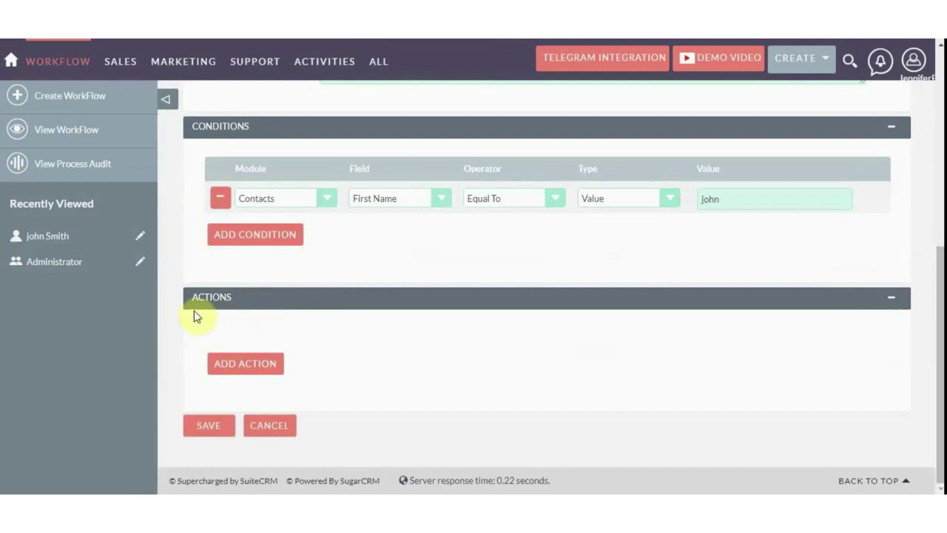
click(261, 372)
click(412, 361)
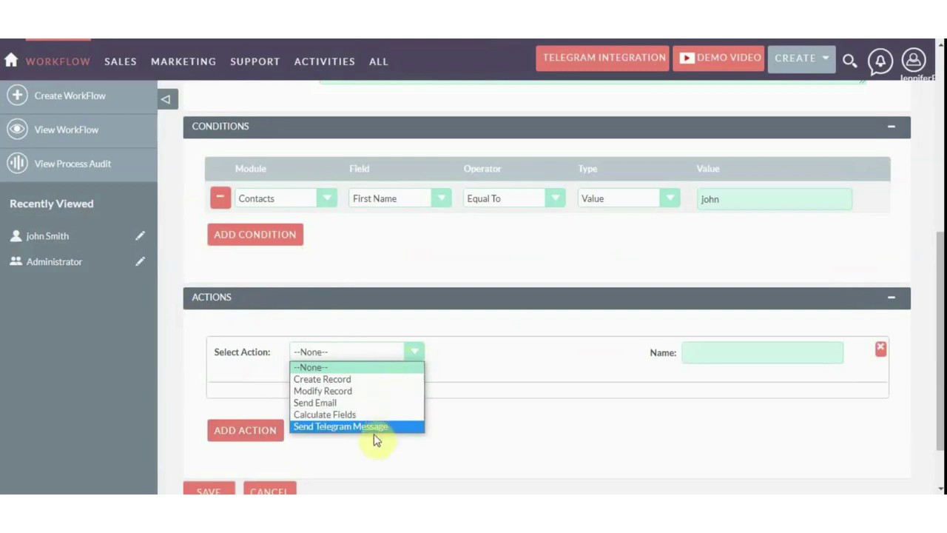
click(325, 427)
Insert the First Name module field into the Telegram message text
scroll(363, 426, down, 1)
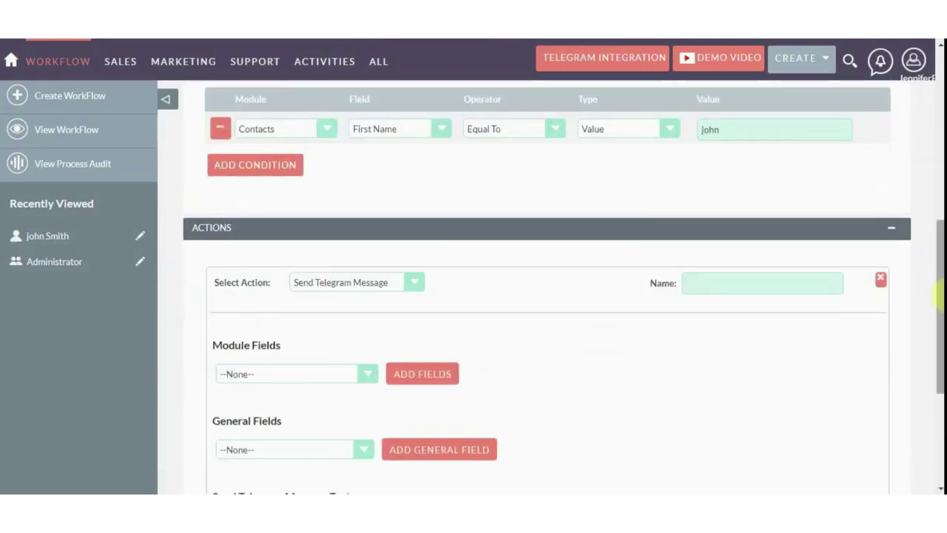
scroll(941, 297, down, 2)
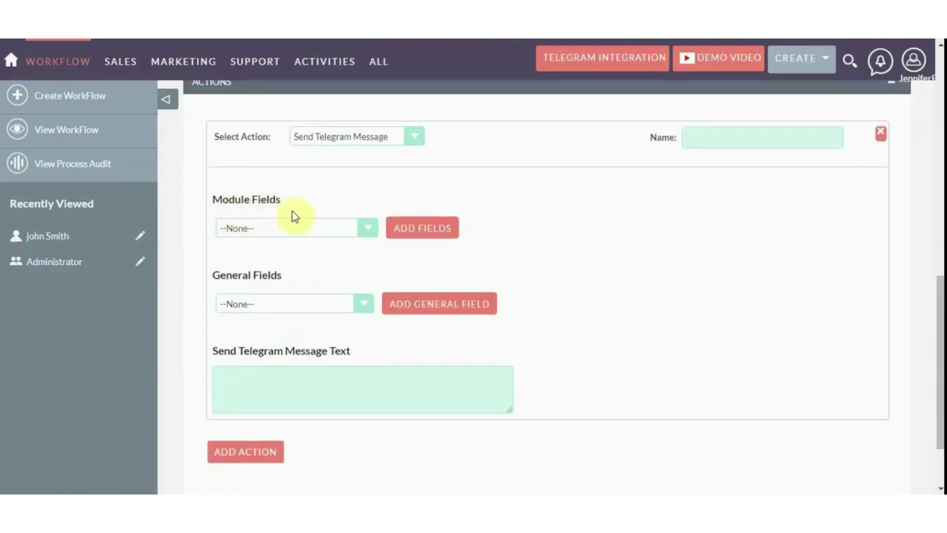
click(365, 227)
drag(370, 280, 372, 344)
click(293, 338)
click(423, 229)
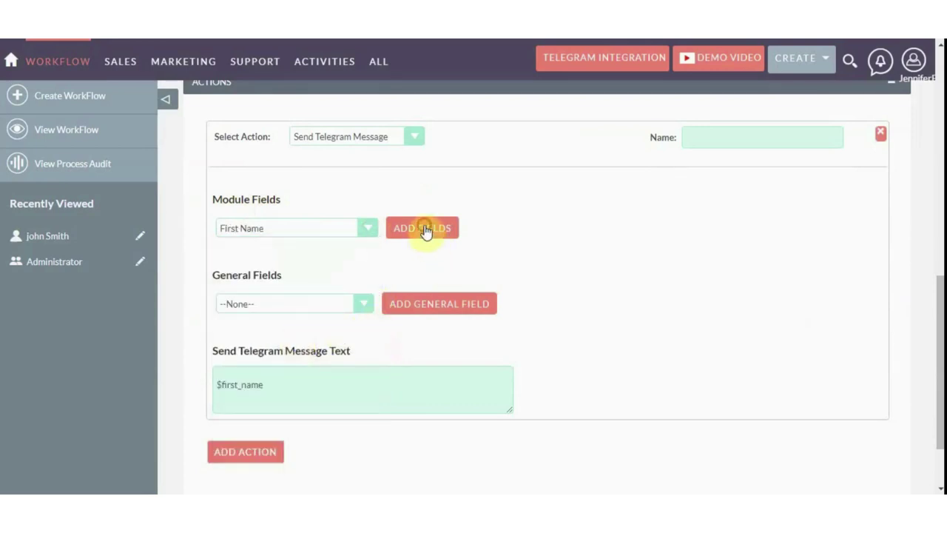
click(313, 384)
click(387, 264)
Insert the Last Name module field after $first_name in the Telegram message text
click(366, 225)
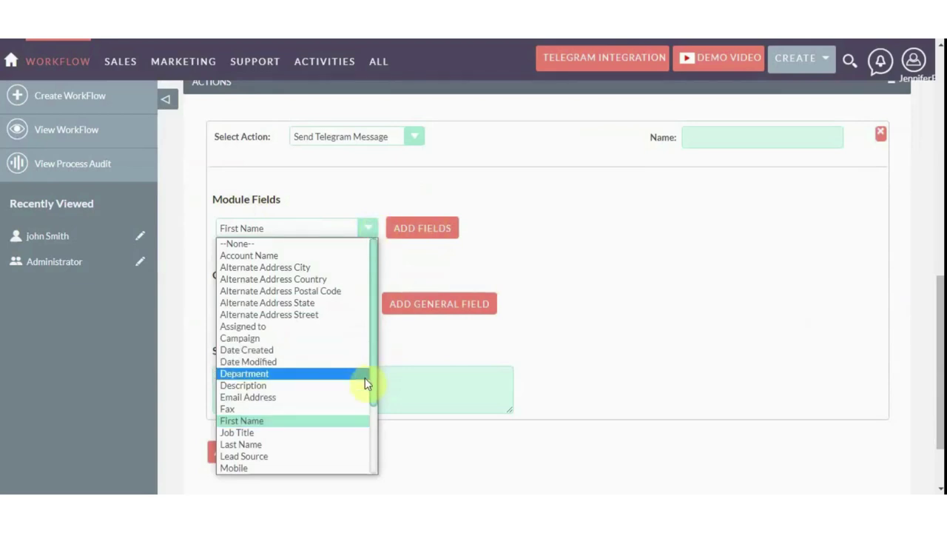
scroll(375, 370, down, 1)
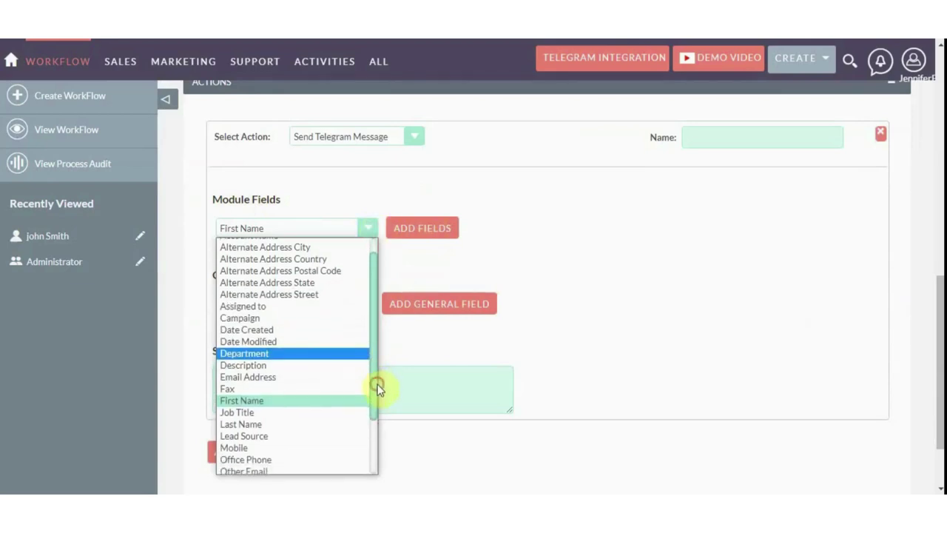
click(300, 424)
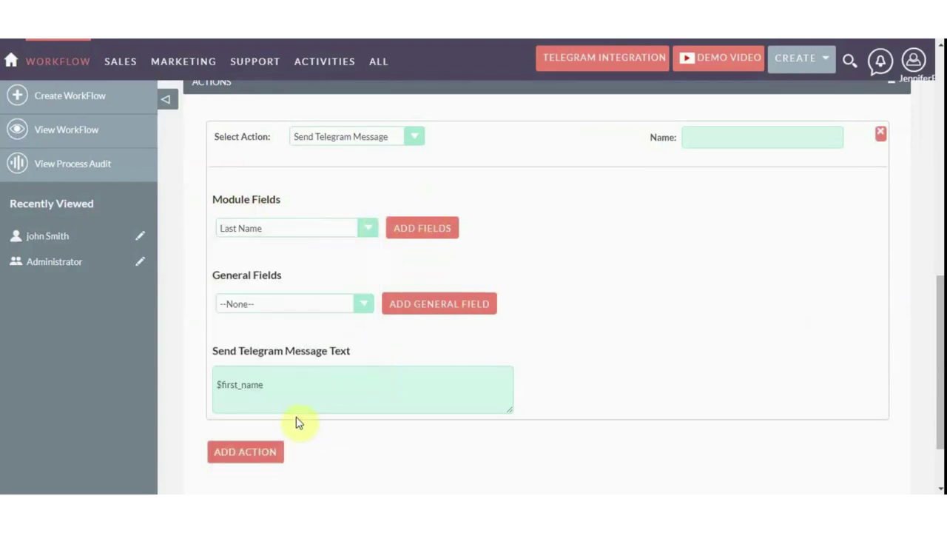
click(277, 388)
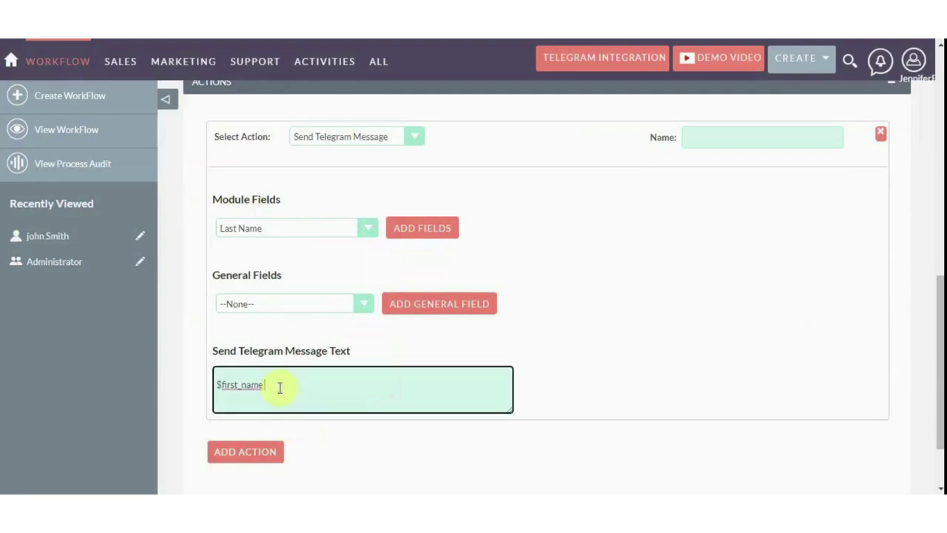
click(408, 235)
Append "- Hey firstname lastname Thanks for your recent purchase with us! I hope you are enjoying our telegram integration." to the message text
click(307, 389)
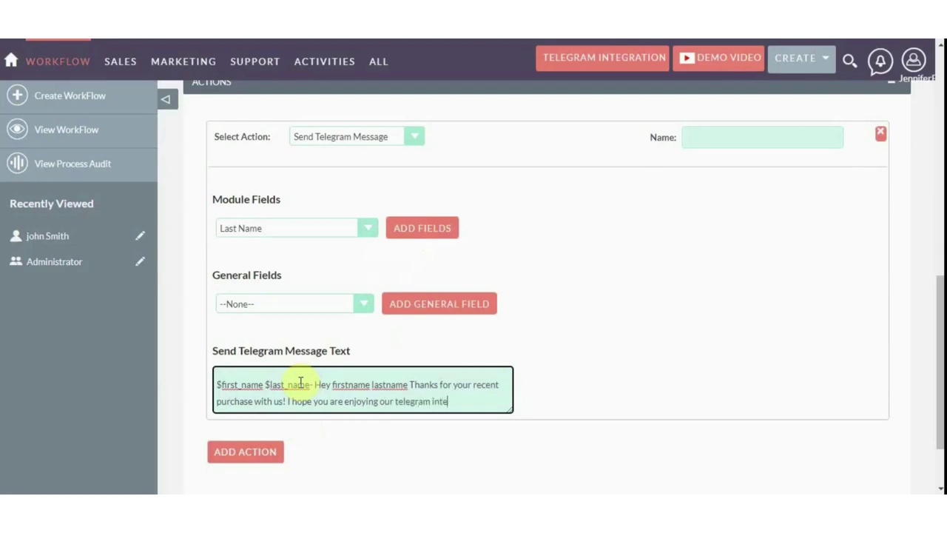
text(.)
key(Return)
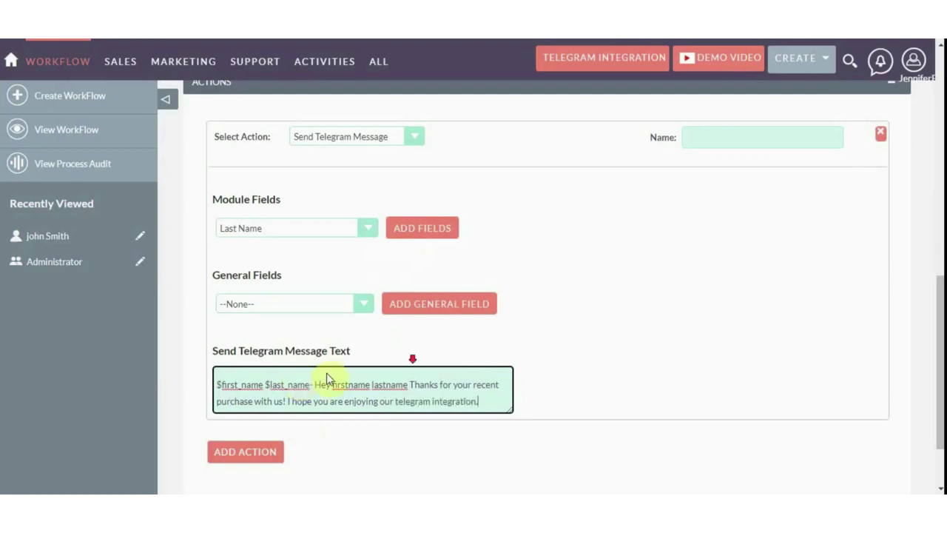
Add the Current Date general field on a new line of the Telegram message text and save the workflow
scroll(290, 204, down, 3)
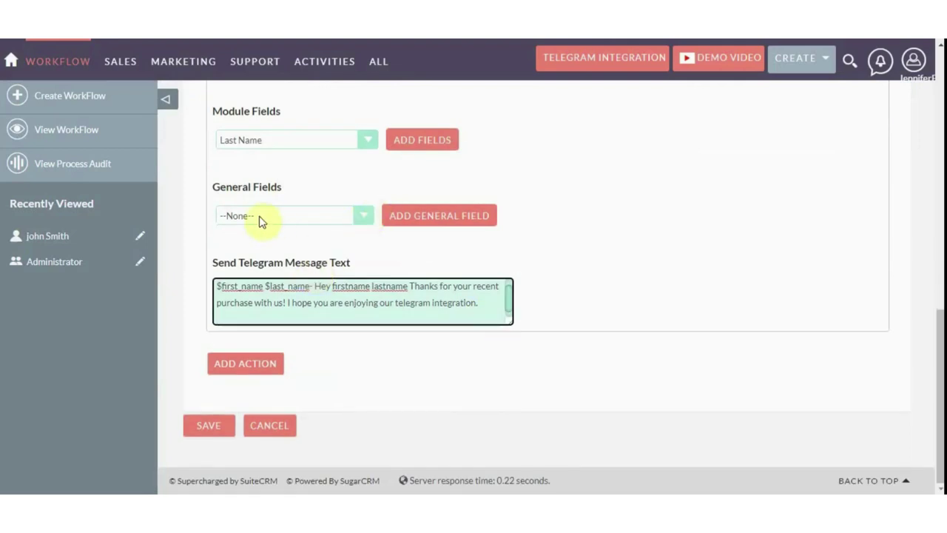
click(362, 215)
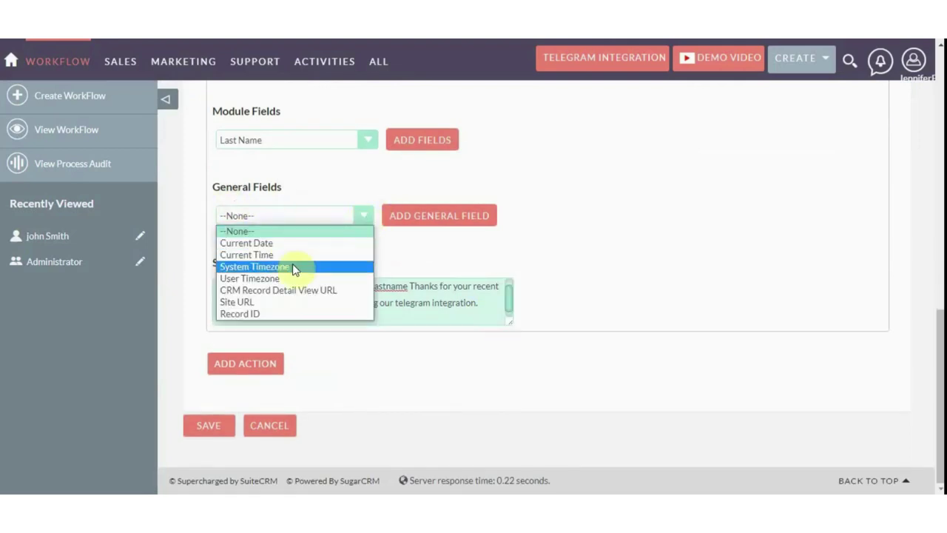
click(296, 242)
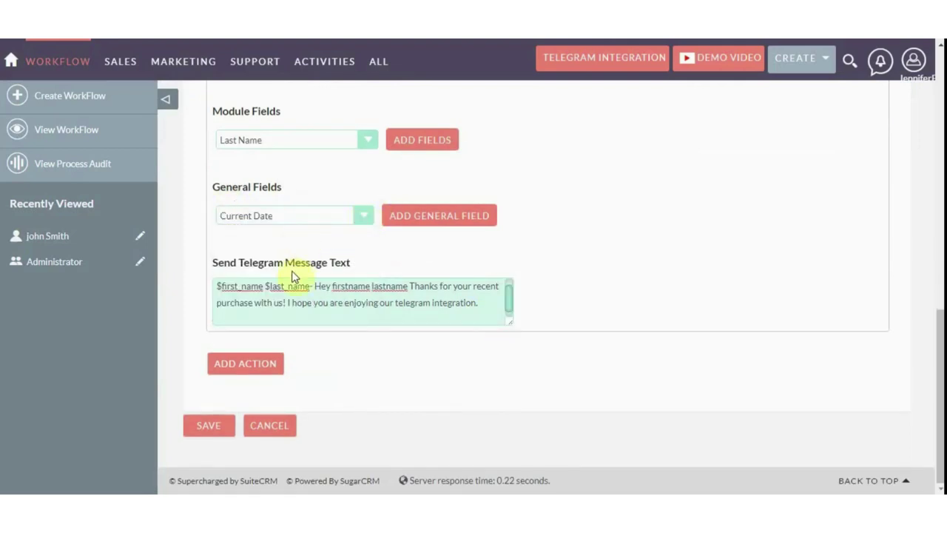
click(447, 221)
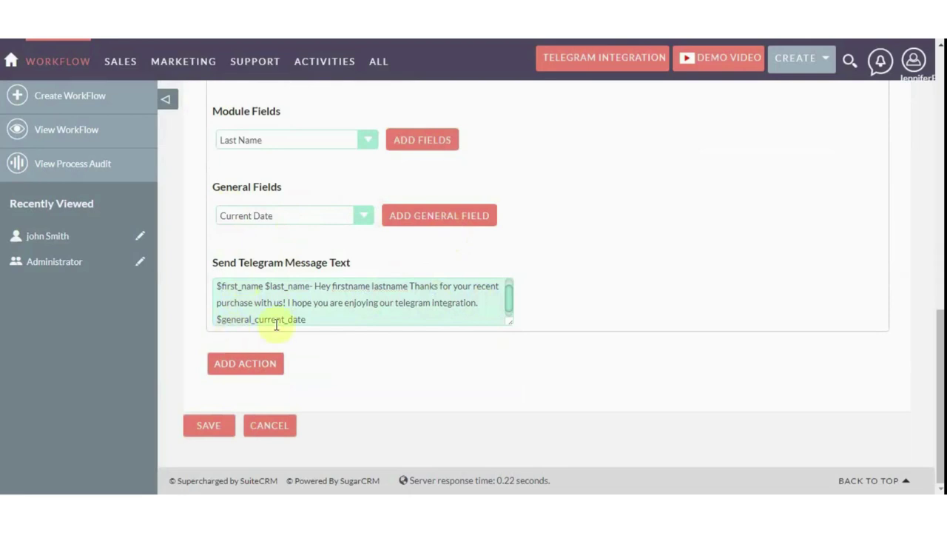
click(211, 427)
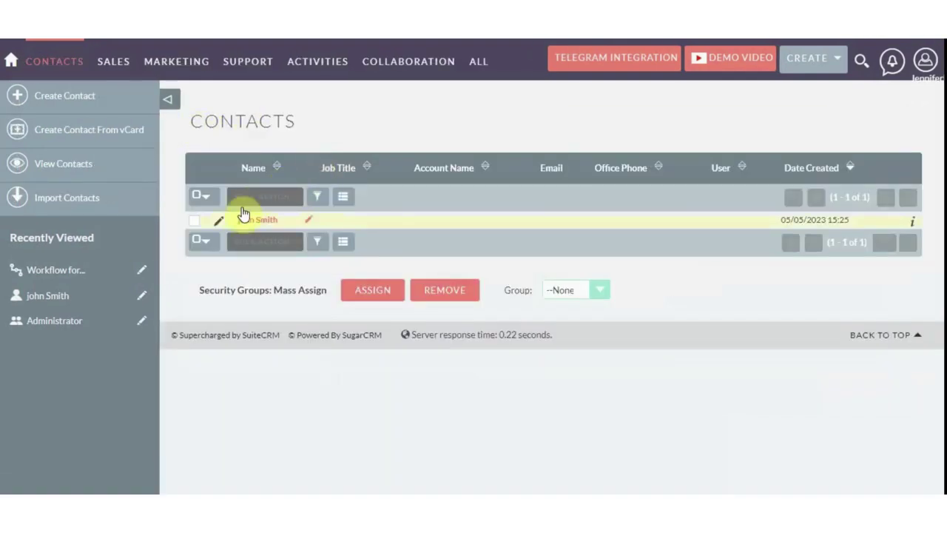
Edit the contact record to set its Lead Source to Cold Call, save it, and open its Telegram chat
click(266, 221)
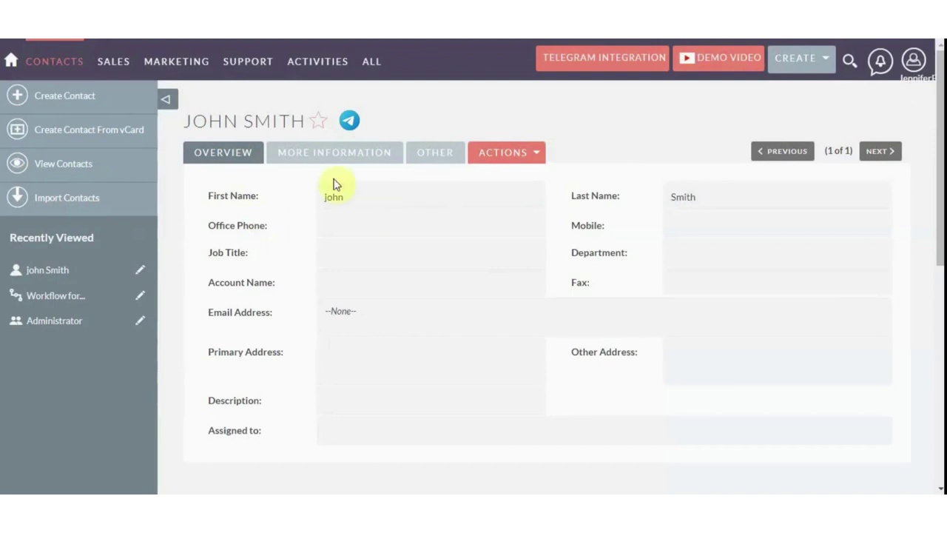
click(530, 158)
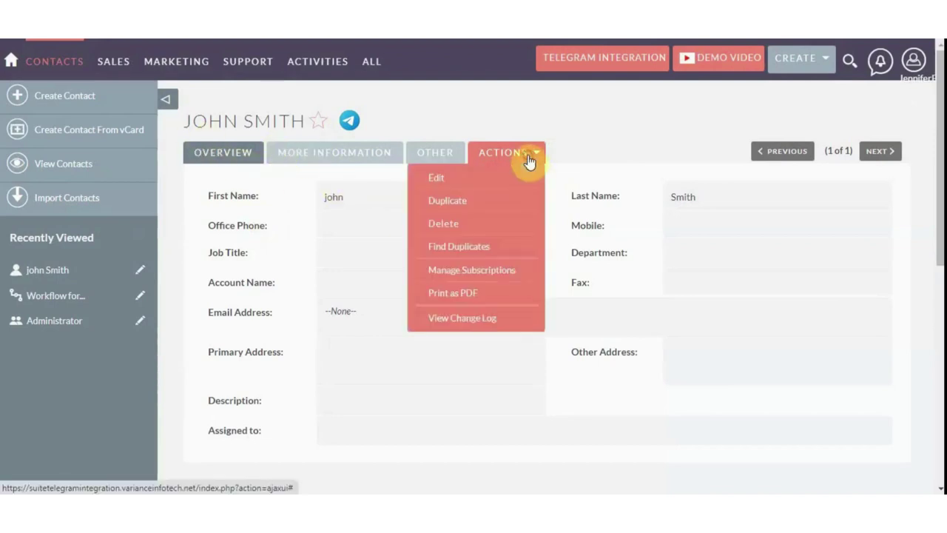
click(466, 185)
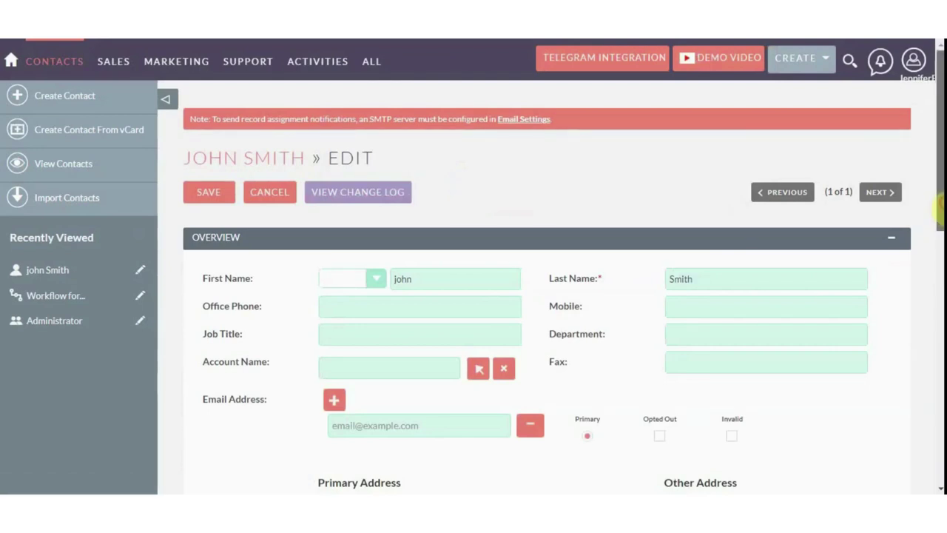
drag(939, 210, 937, 422)
click(422, 417)
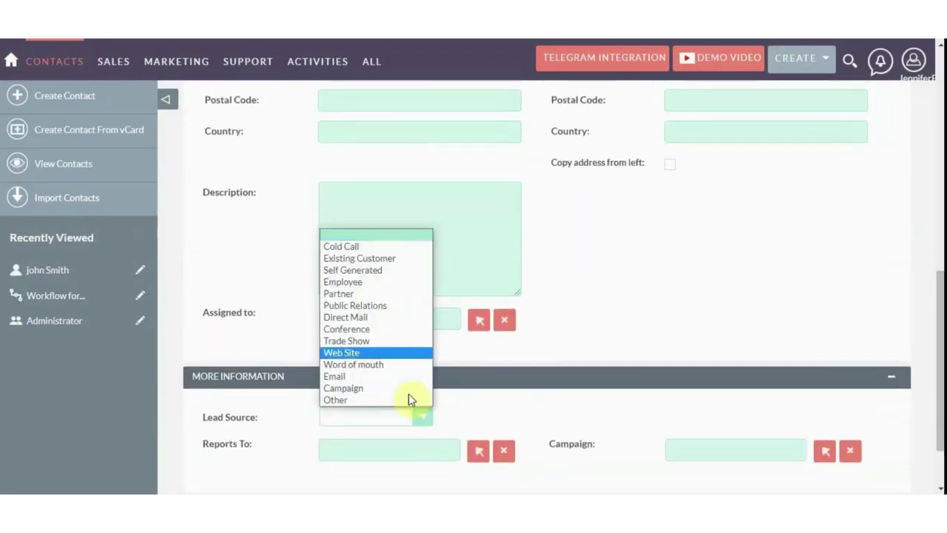
click(376, 247)
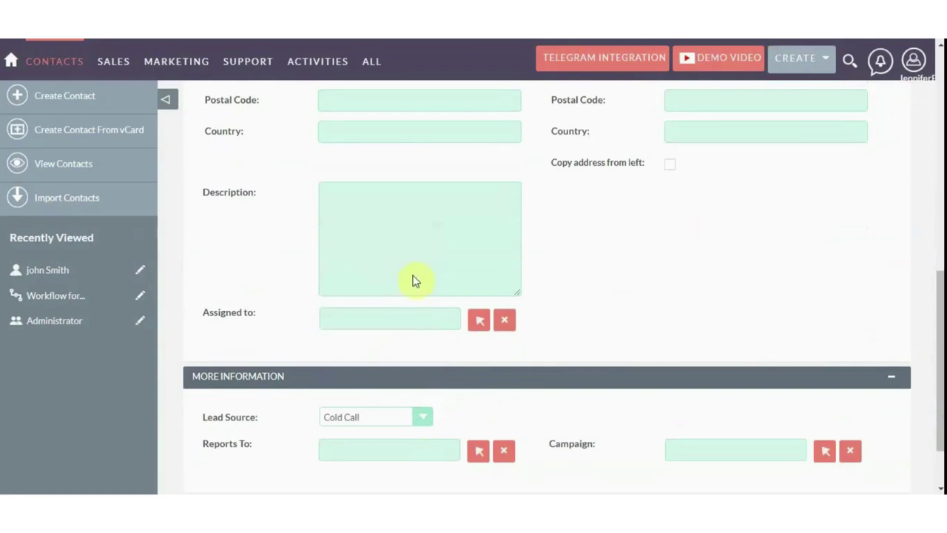
drag(940, 424, 941, 456)
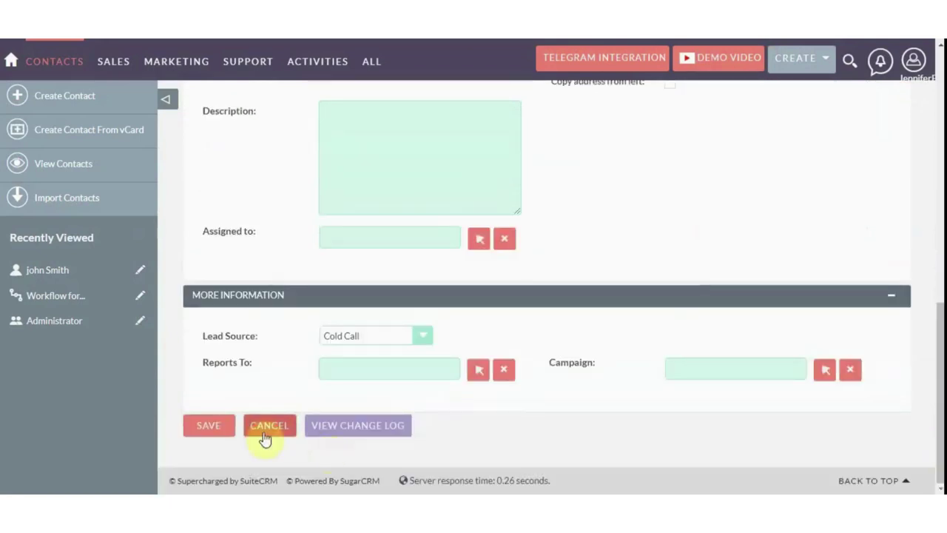
click(210, 429)
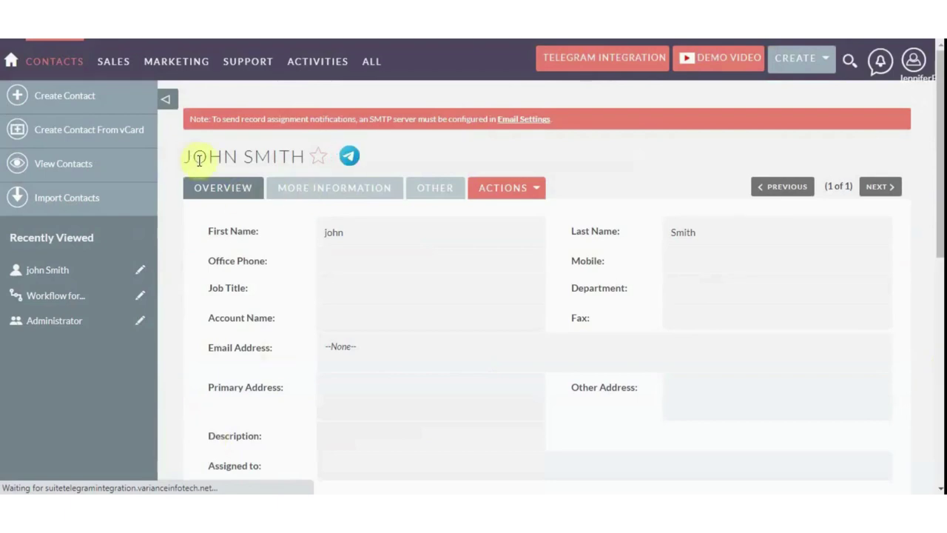
click(348, 156)
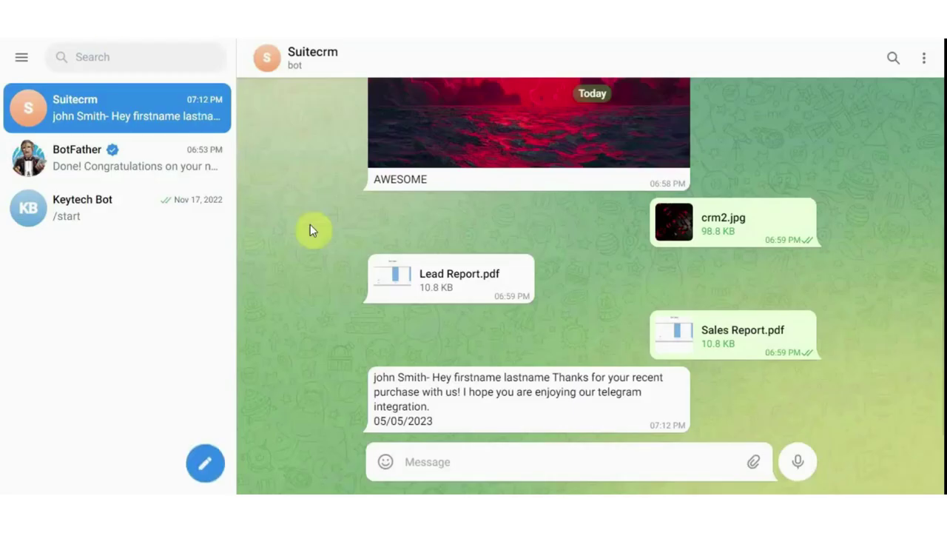